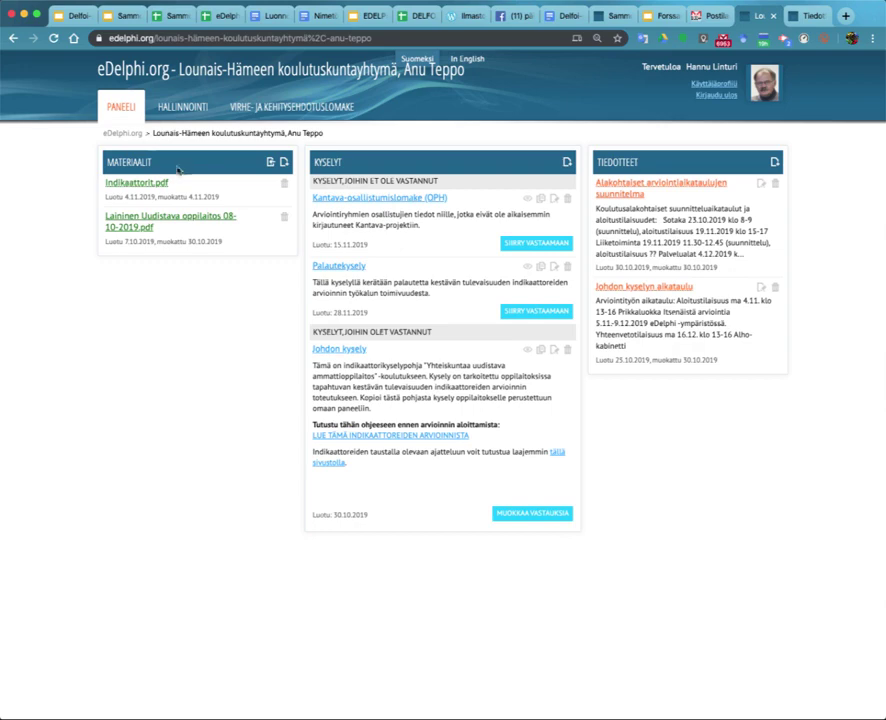
- From the panel's survey results, request the Johdon kysely report as a Google document and its data as a Google spreadsheet
left_click(191, 112)
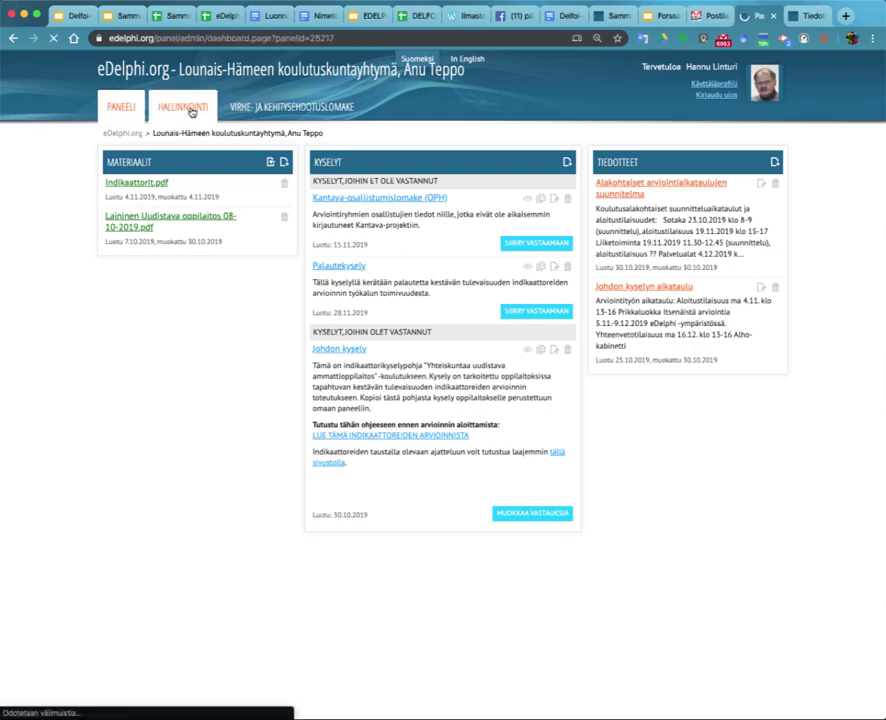
left_click(378, 238)
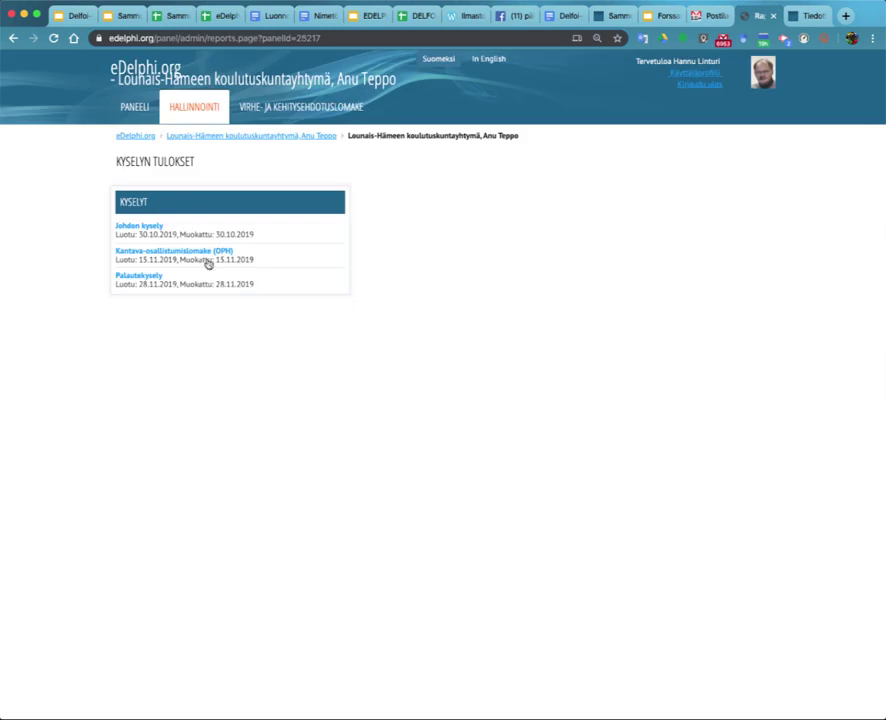
left_click(146, 228)
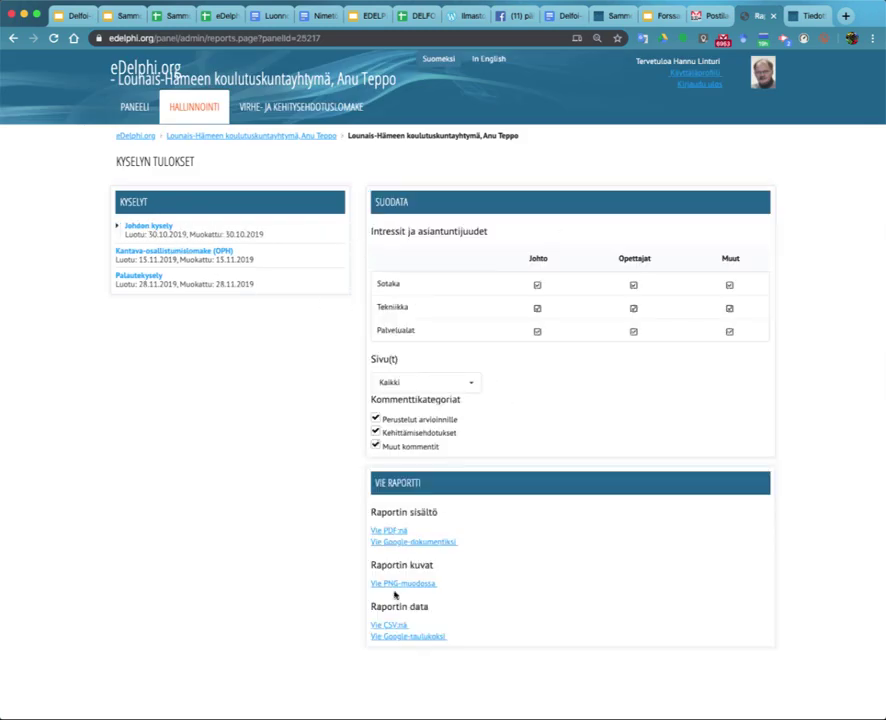
left_click(424, 544)
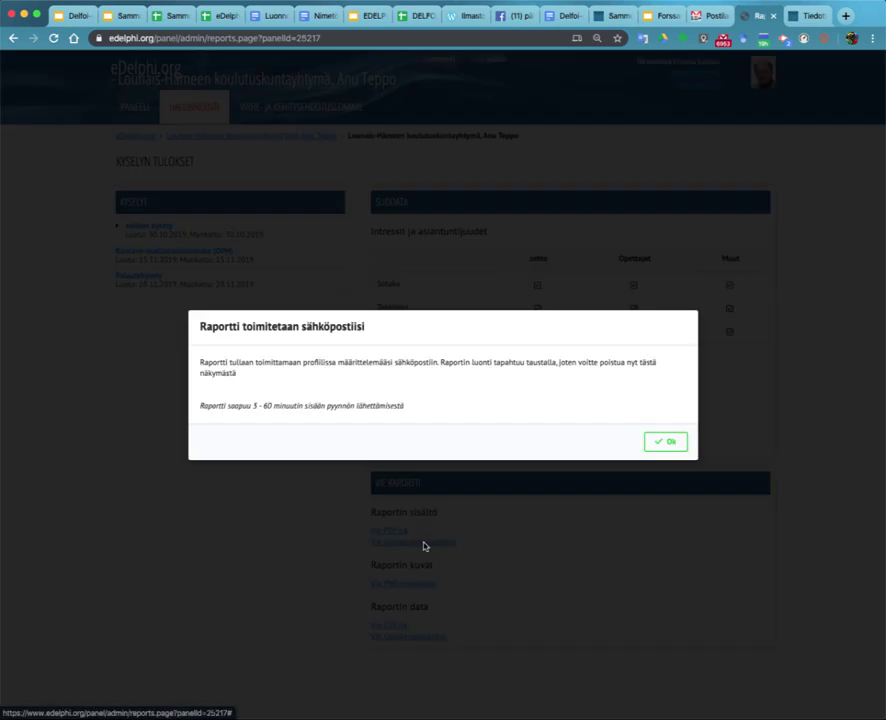
left_click(666, 442)
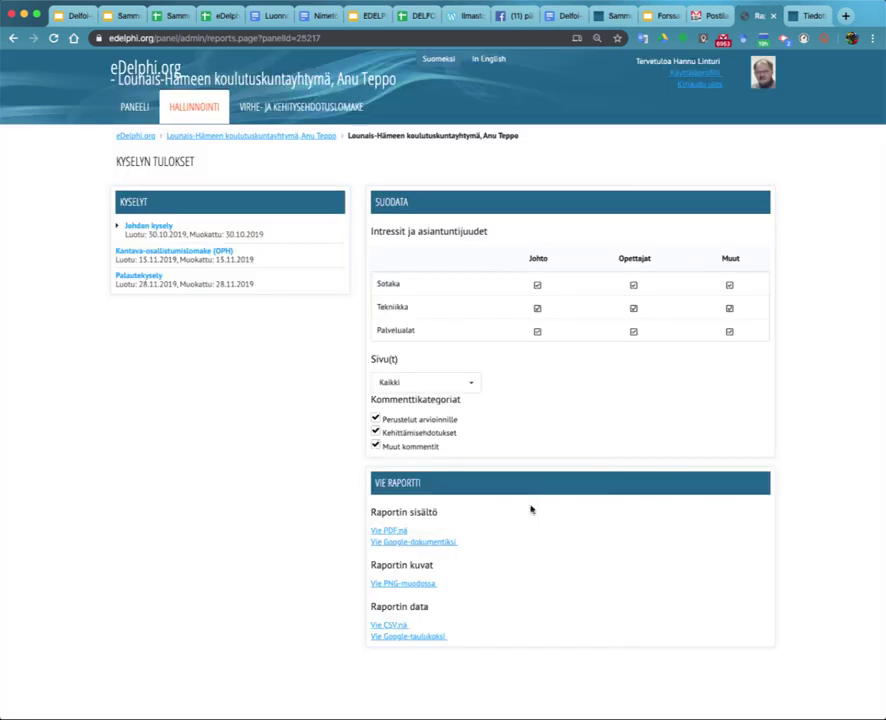
left_click(410, 637)
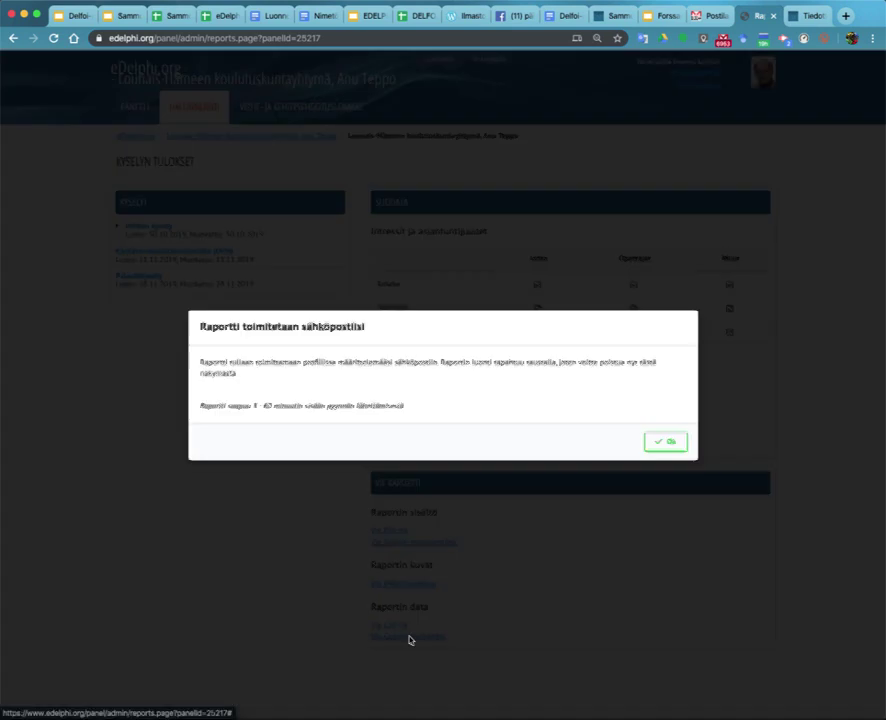
left_click(668, 442)
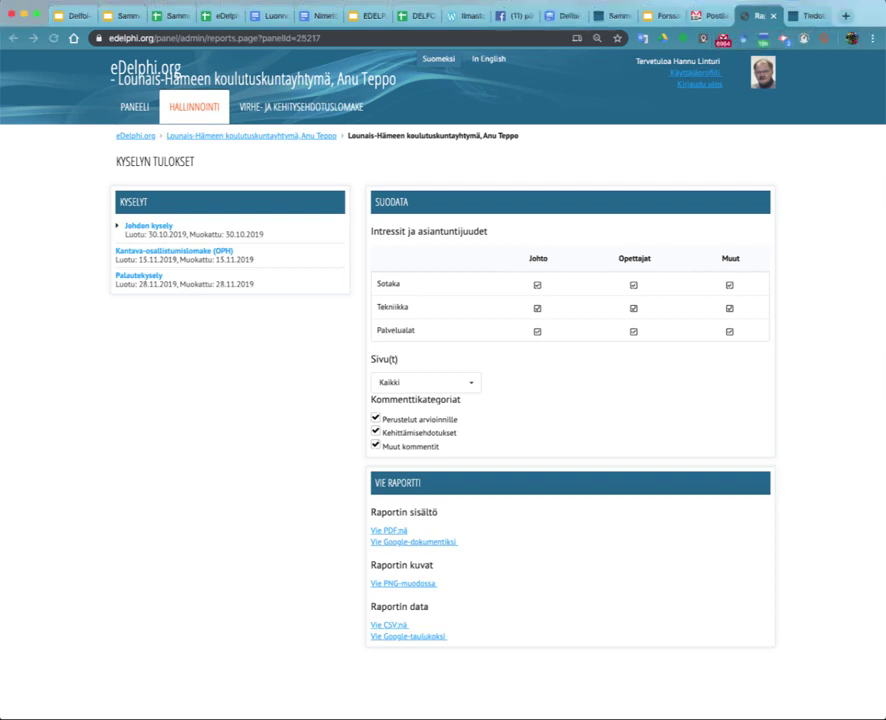
- Switch to Gmail, follow the report link in the eDelphi Google Documents e-mail and open the file in Google Docs
left_click(510, 8)
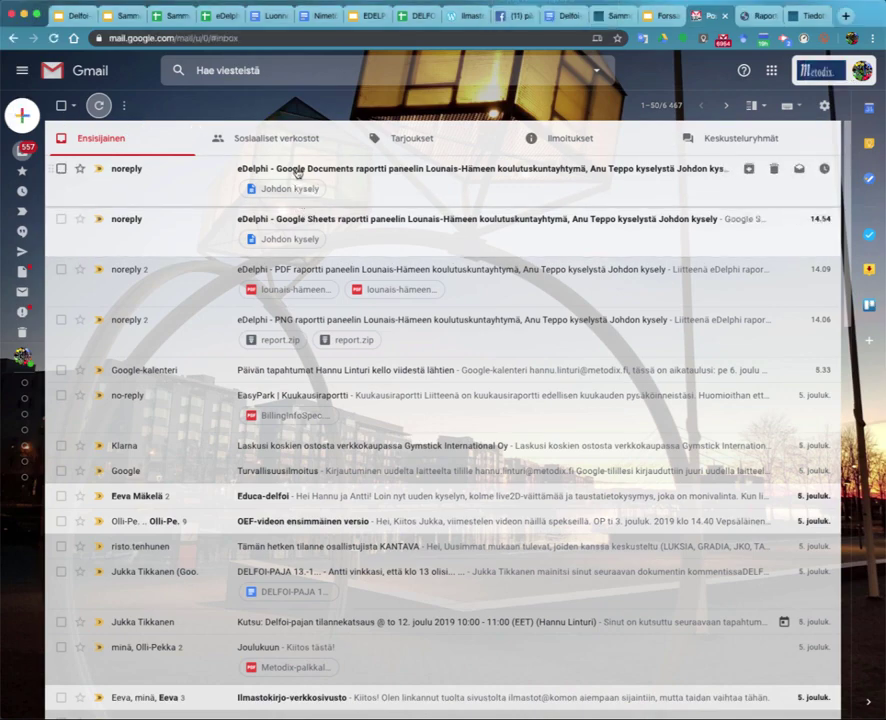
left_click(297, 173)
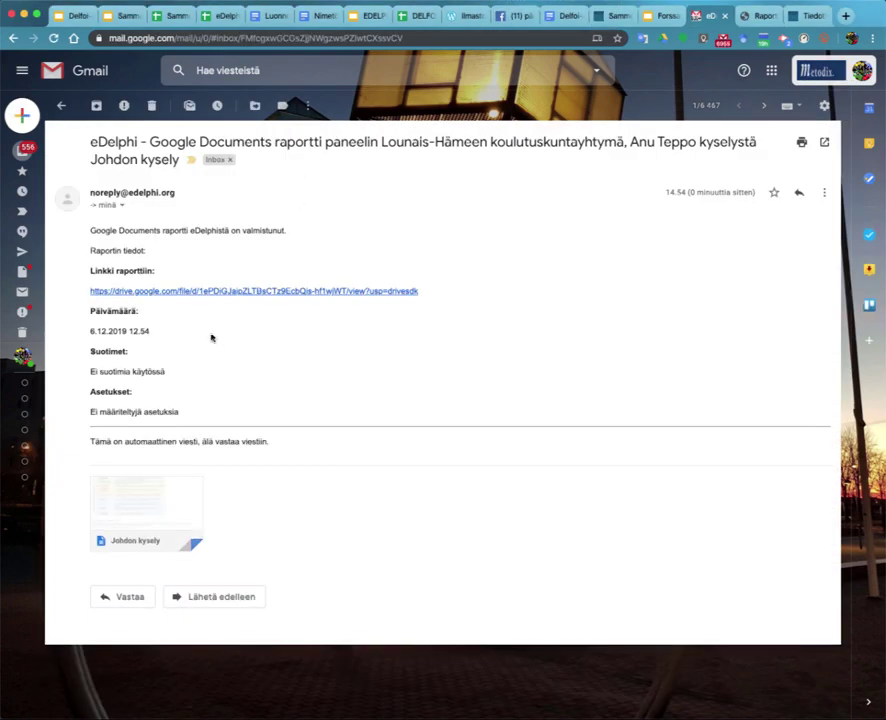
left_click(183, 292)
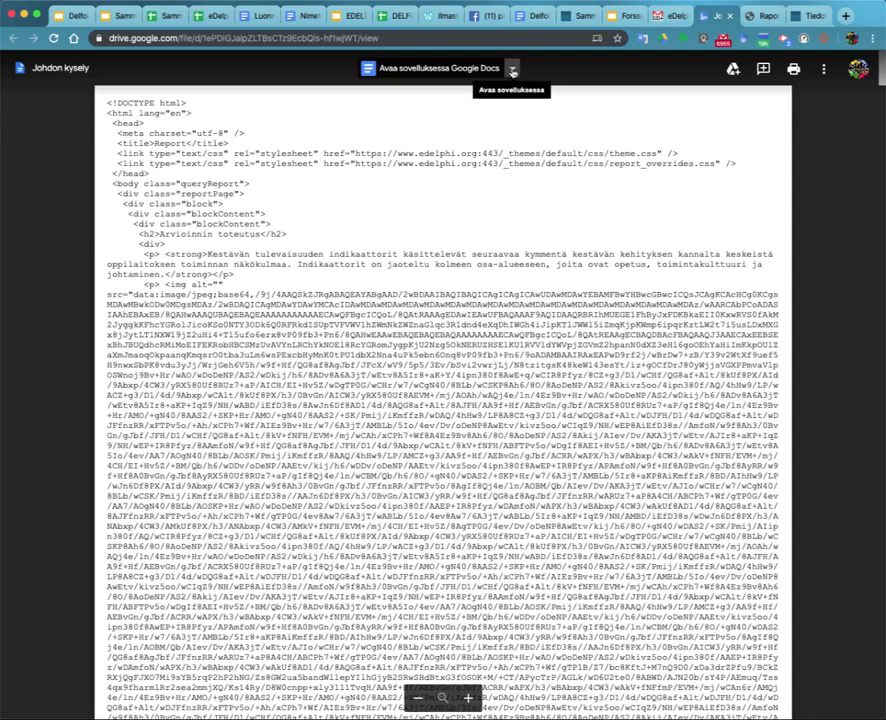
left_click(470, 68)
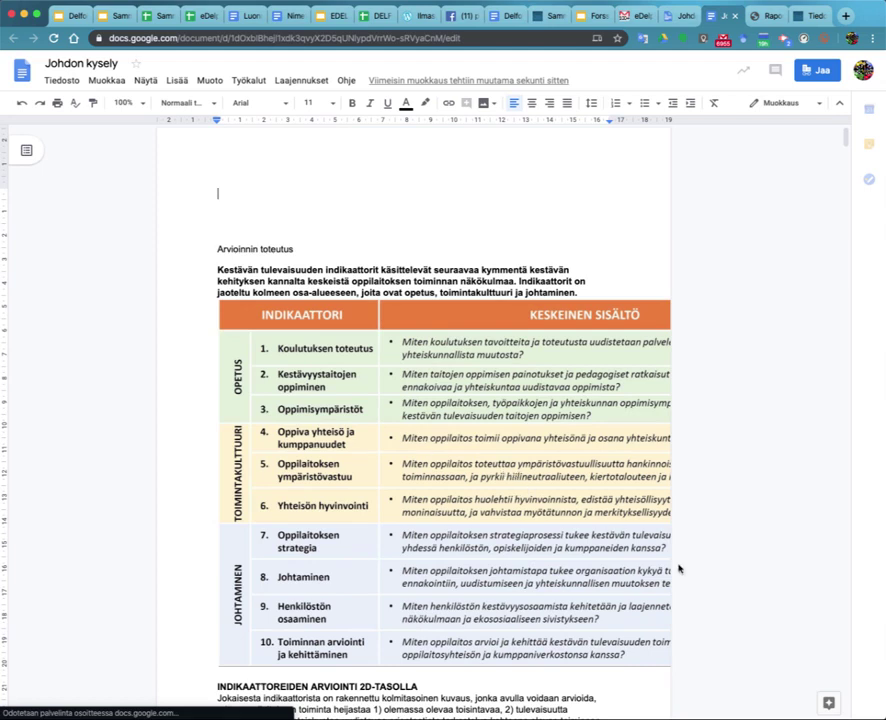
- Shrink the indicator table image proportionally to about 17 cm wide so it fits on the page, and deselect it
left_click(720, 592)
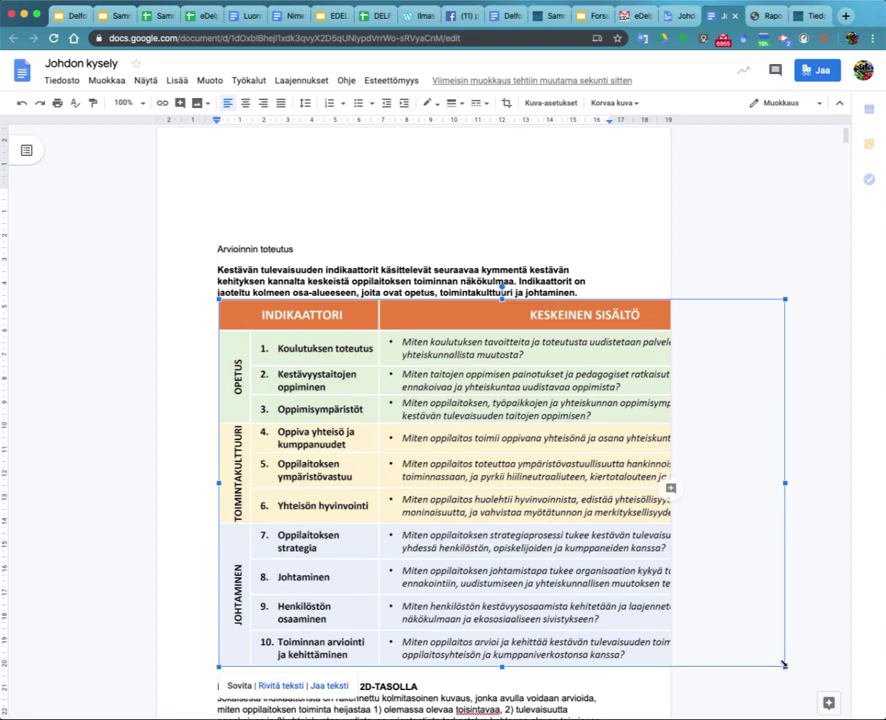
left_click_drag(701, 597, 628, 537)
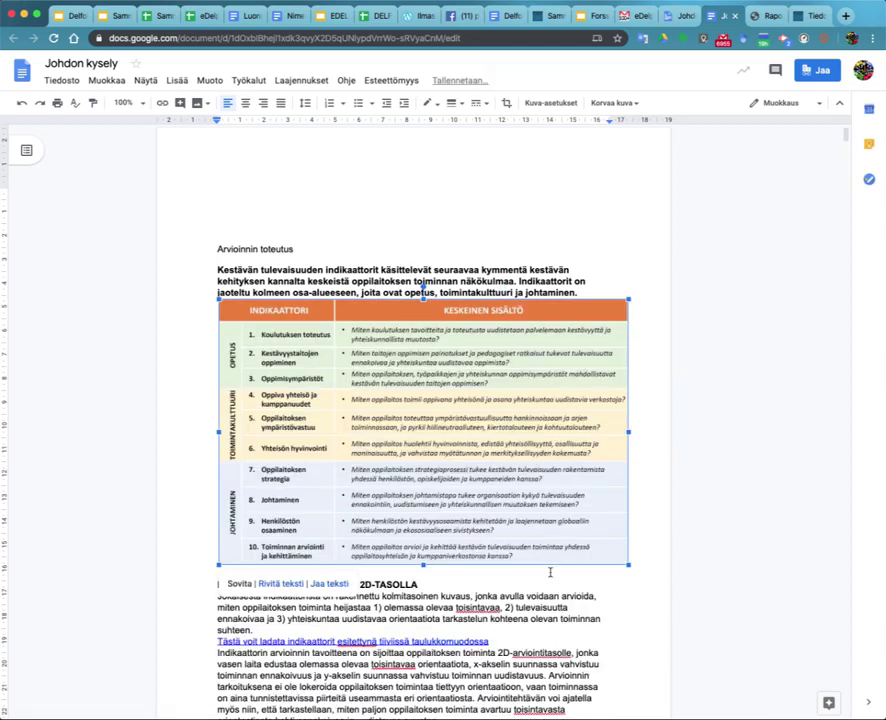
left_click(423, 288)
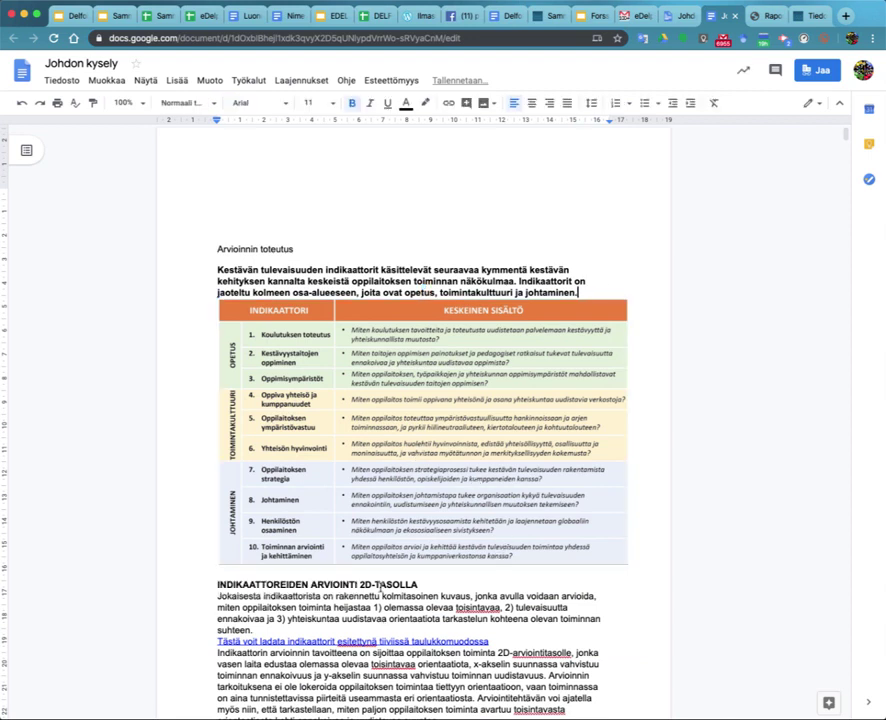
scroll(307, 595, "down", 2)
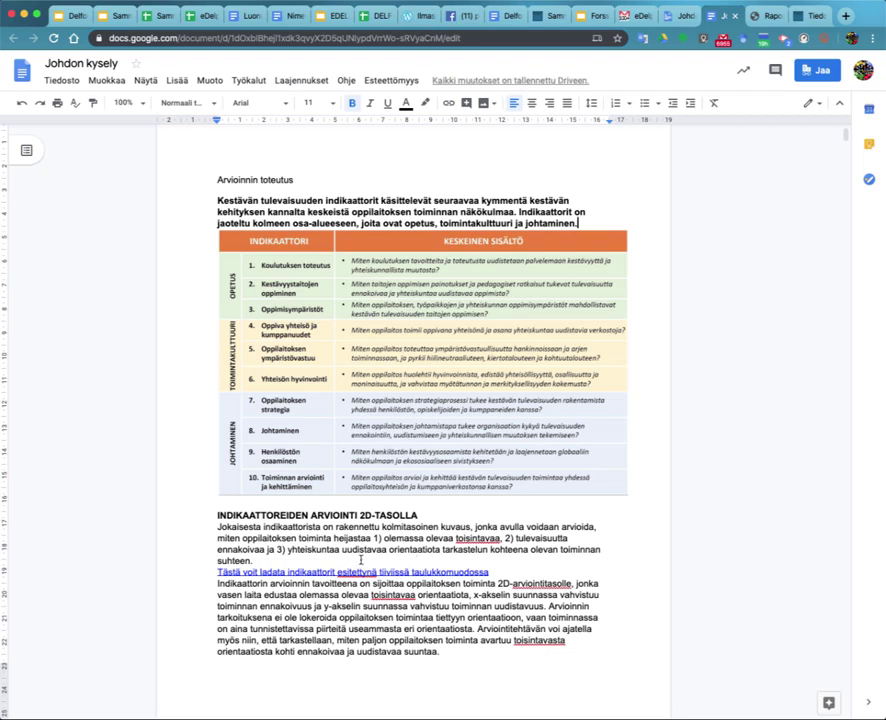
scroll(361, 560, "down", 2)
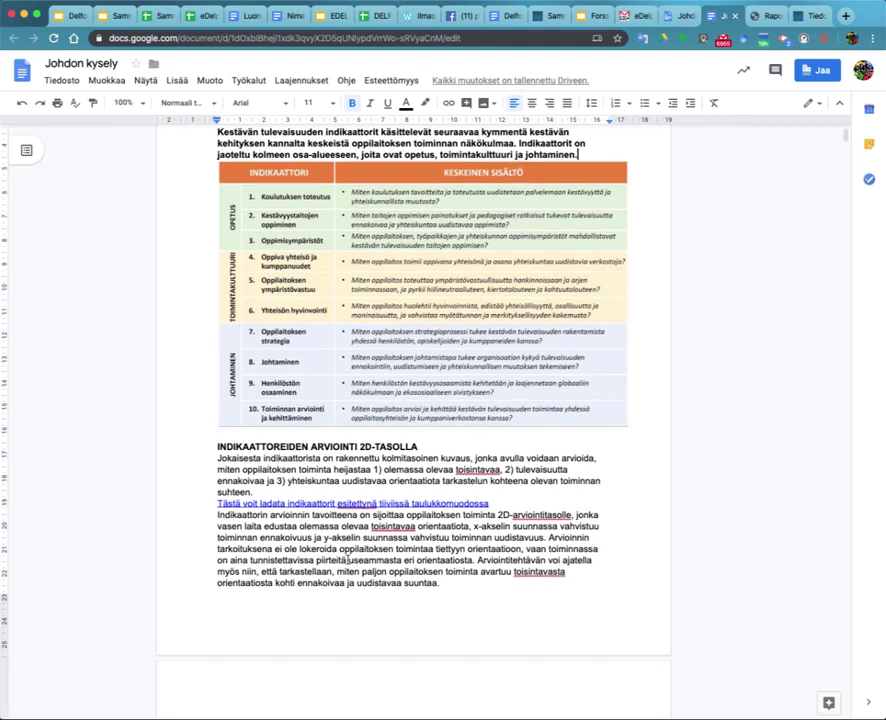
scroll(345, 560, "down", 1)
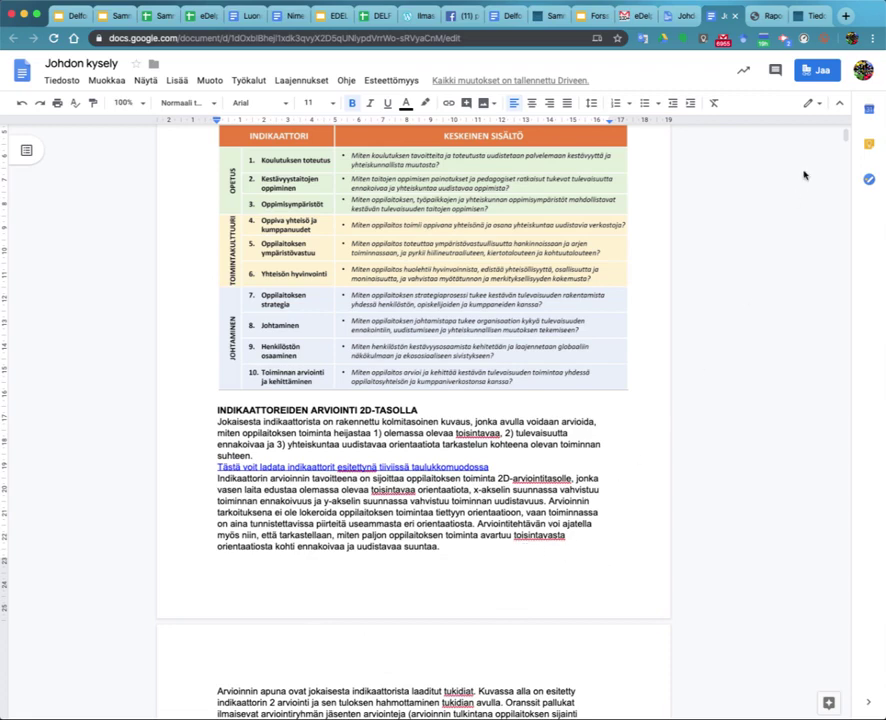
- Return to Gmail, follow the report link in the eDelphi Google Sheets e-mail and open the file in Google Sheets
left_click(638, 14)
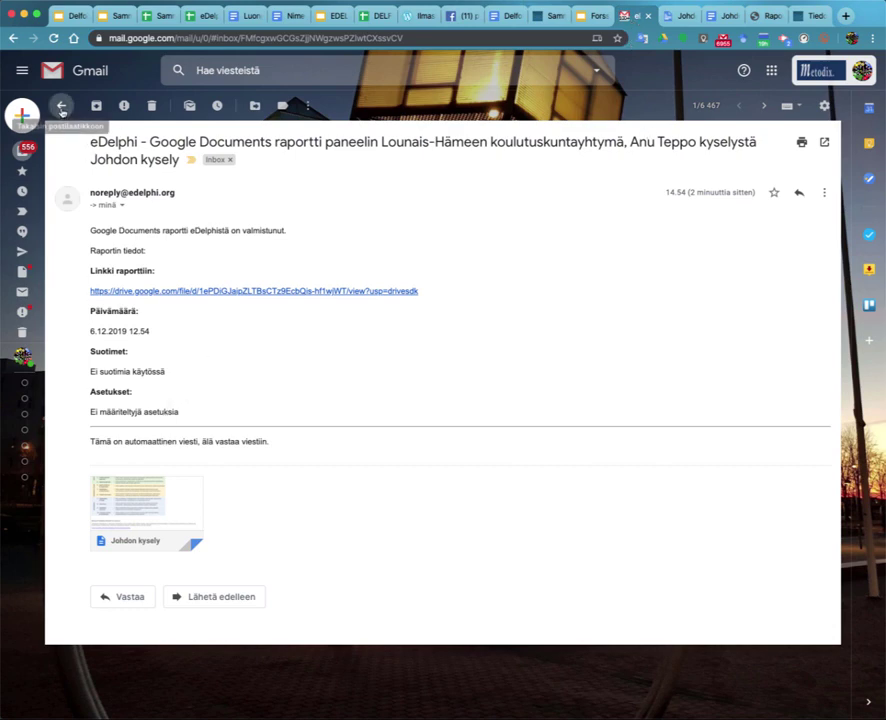
left_click(61, 105)
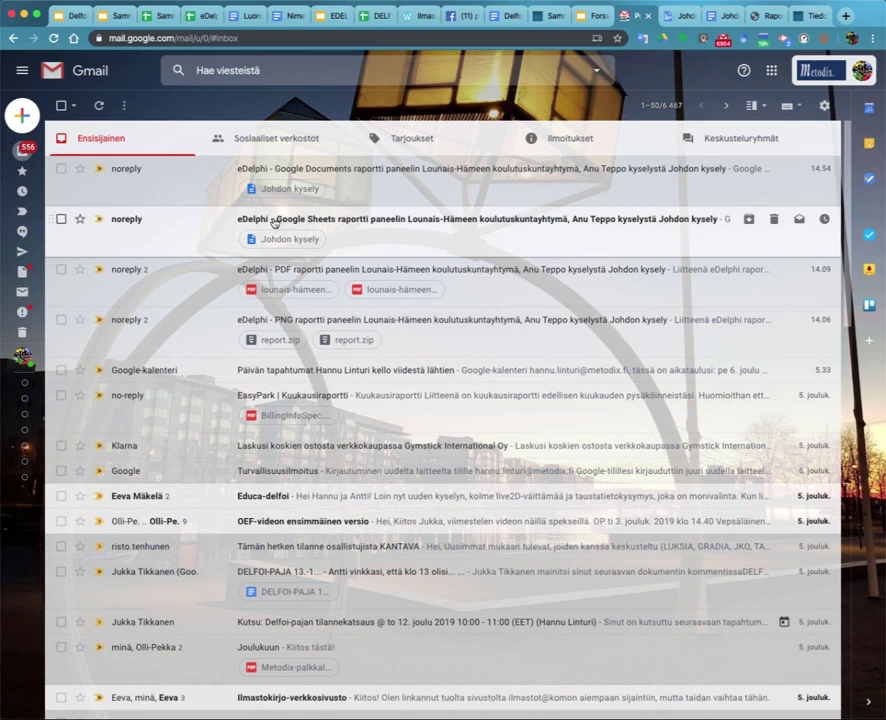
left_click(272, 222)
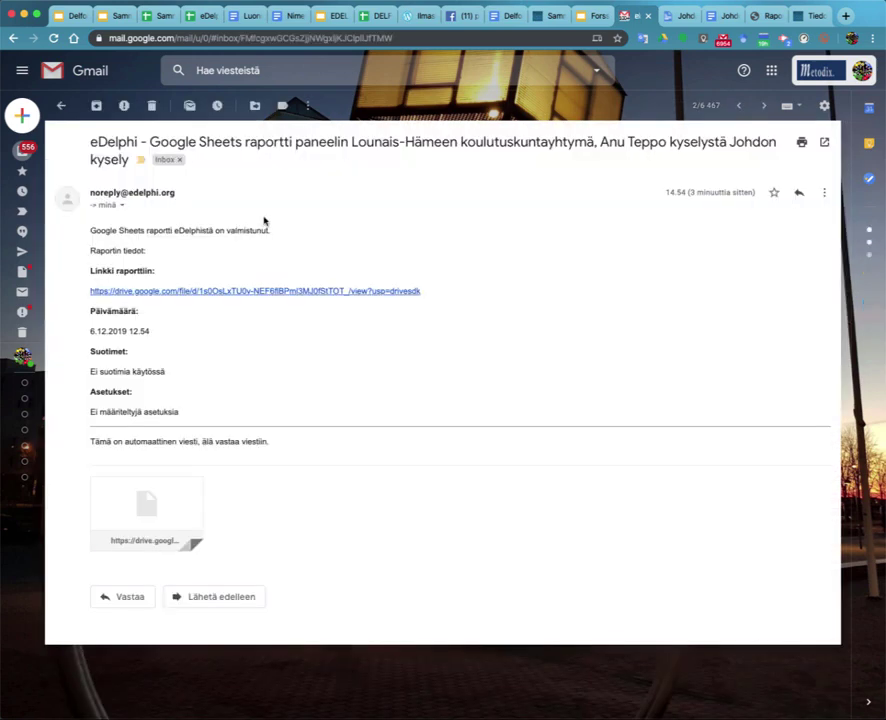
left_click(165, 293)
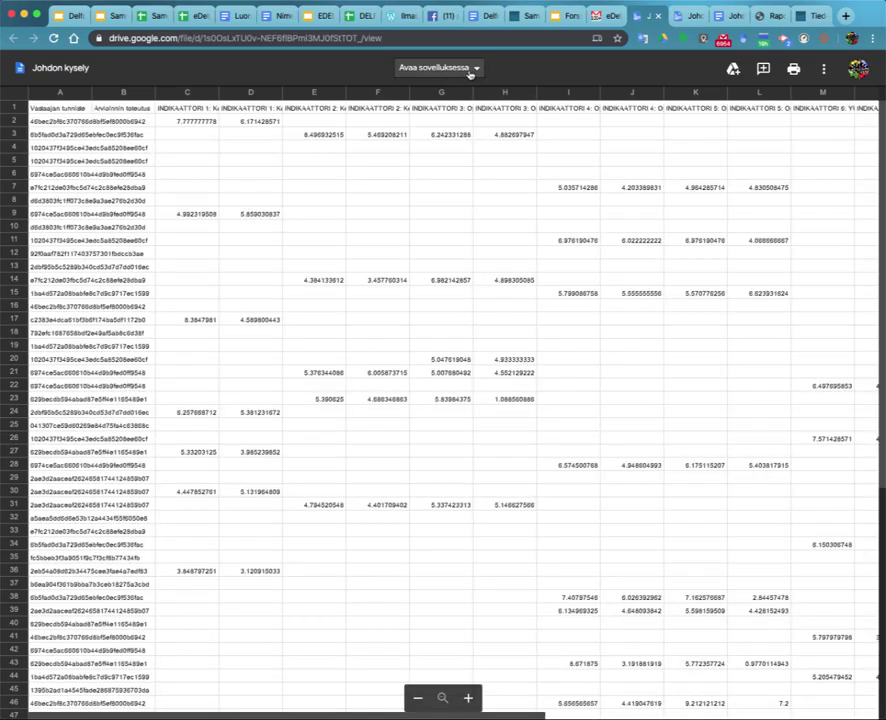
left_click(470, 71)
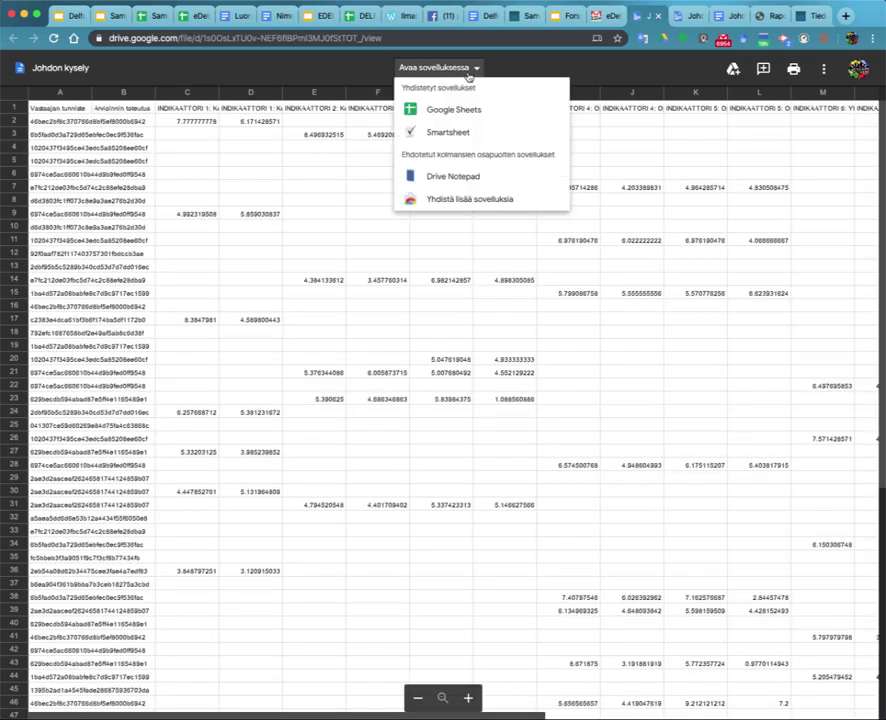
left_click(464, 112)
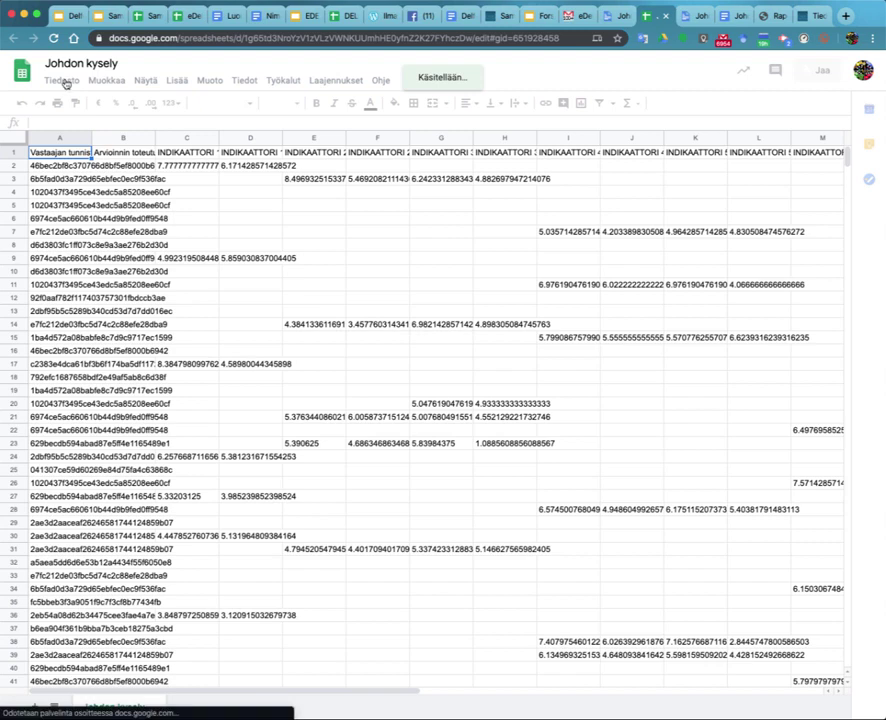
left_click(63, 80)
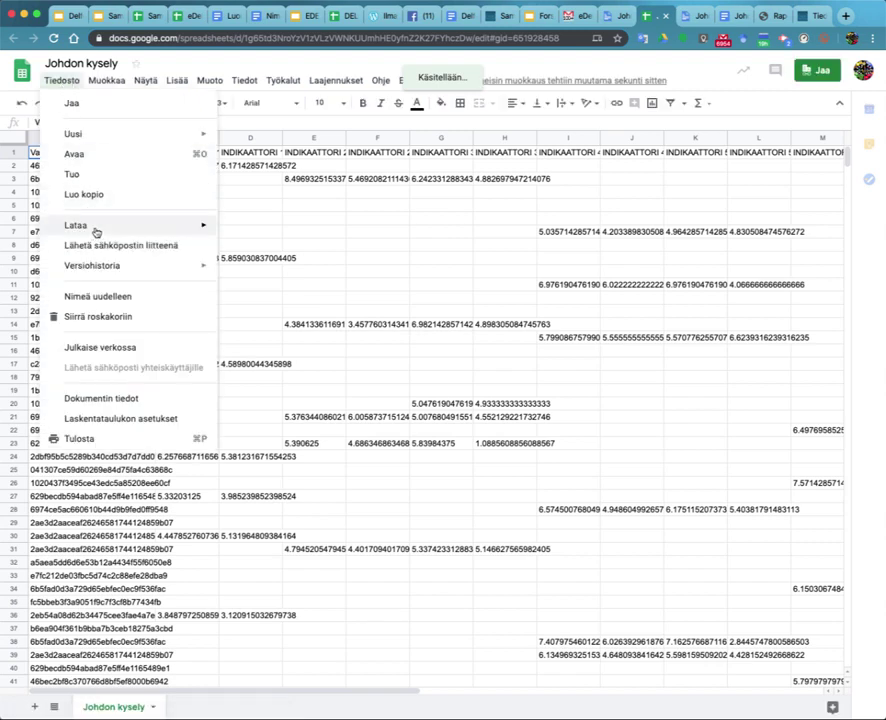
mouse_move(96, 232)
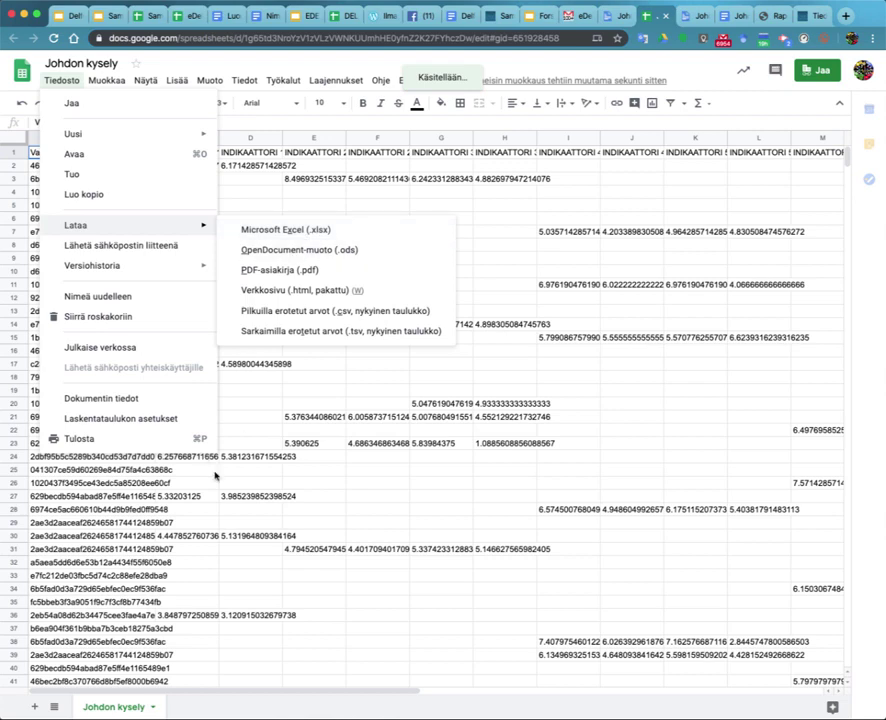
left_click(162, 484)
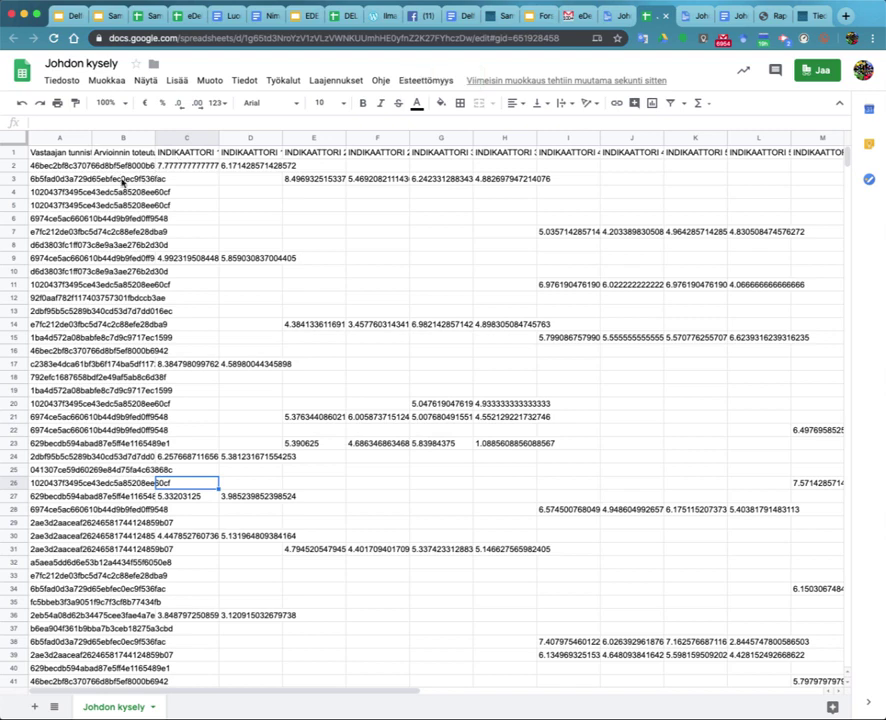
- Fit column A's width to the respondent identifiers and fill the whole column with orange
double_click(92, 138)
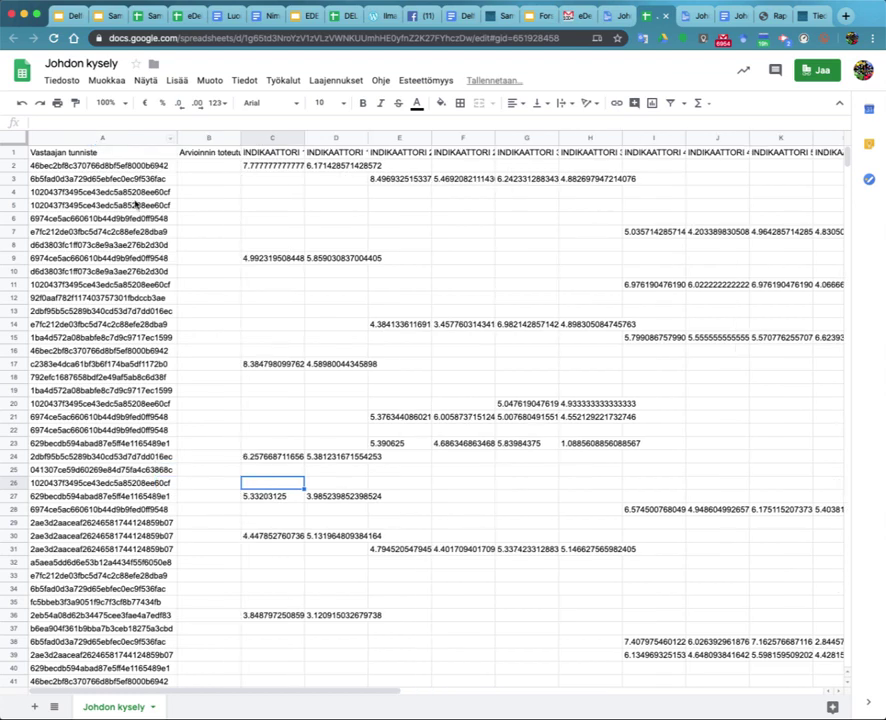
left_click(93, 138)
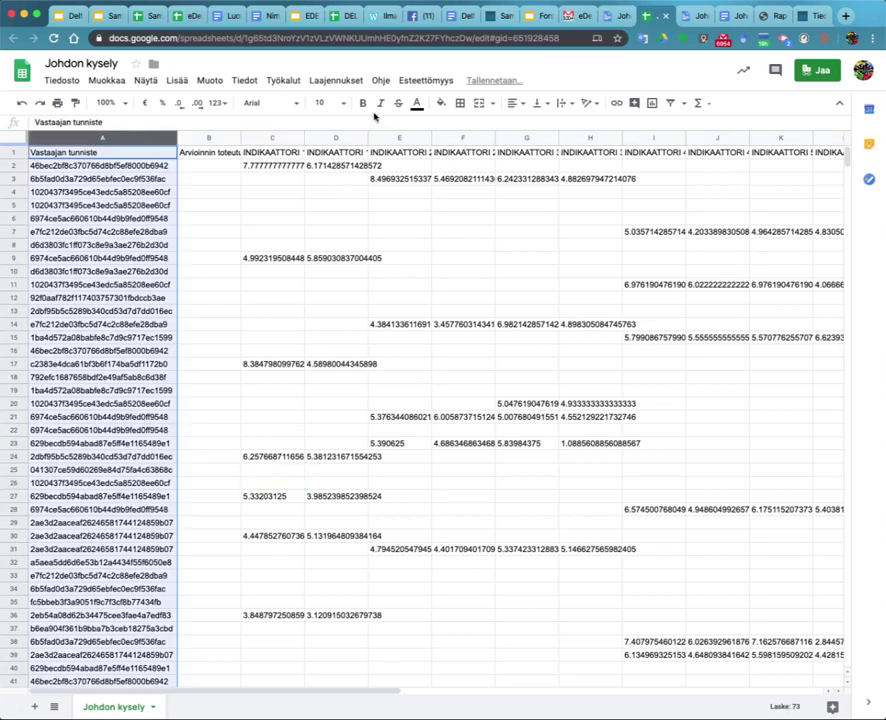
left_click(439, 104)
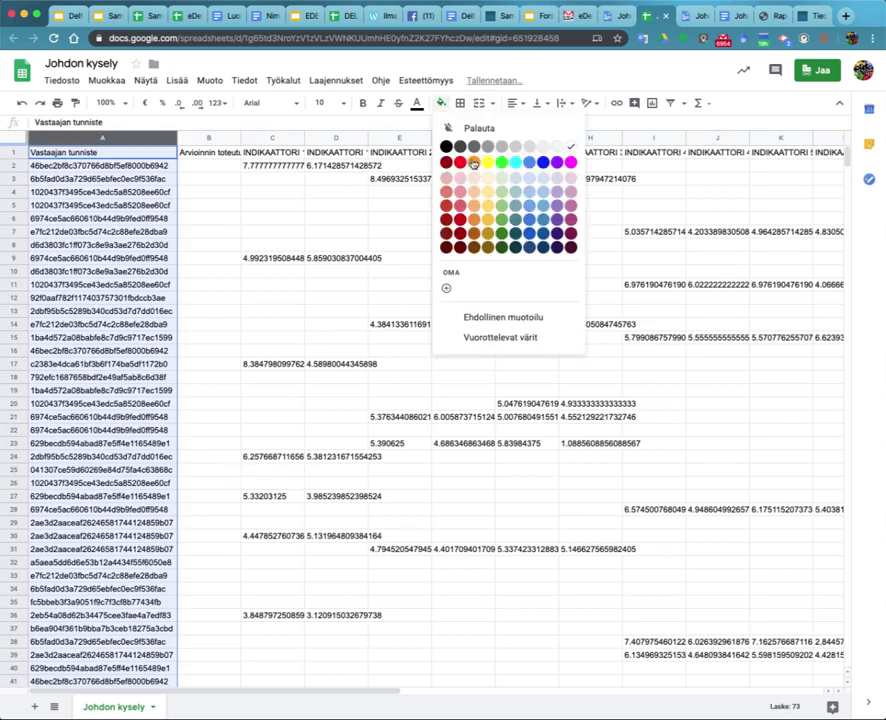
left_click(473, 161)
left_click(108, 170)
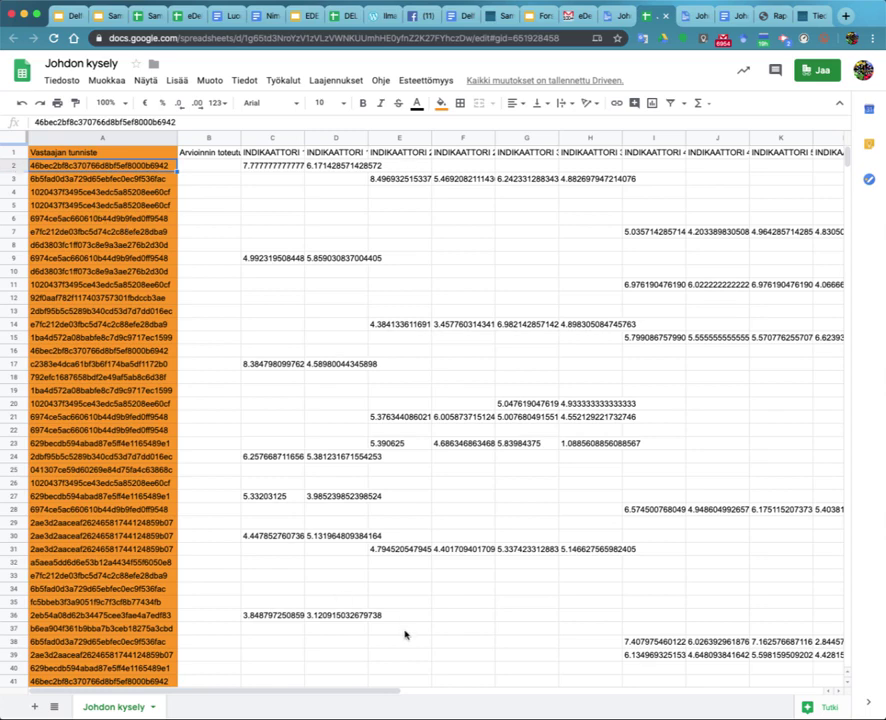
- Replace the decimal point with a comma in the INDIKAATTORI 1 value in cell C2
scroll(124, 597, "down", 1)
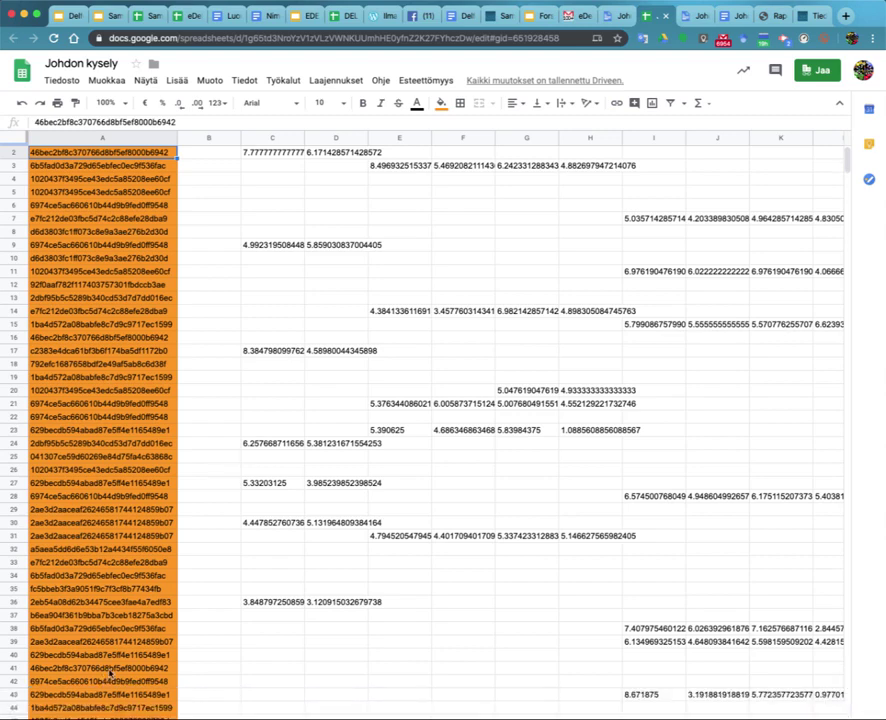
scroll(172, 578, "down", 15)
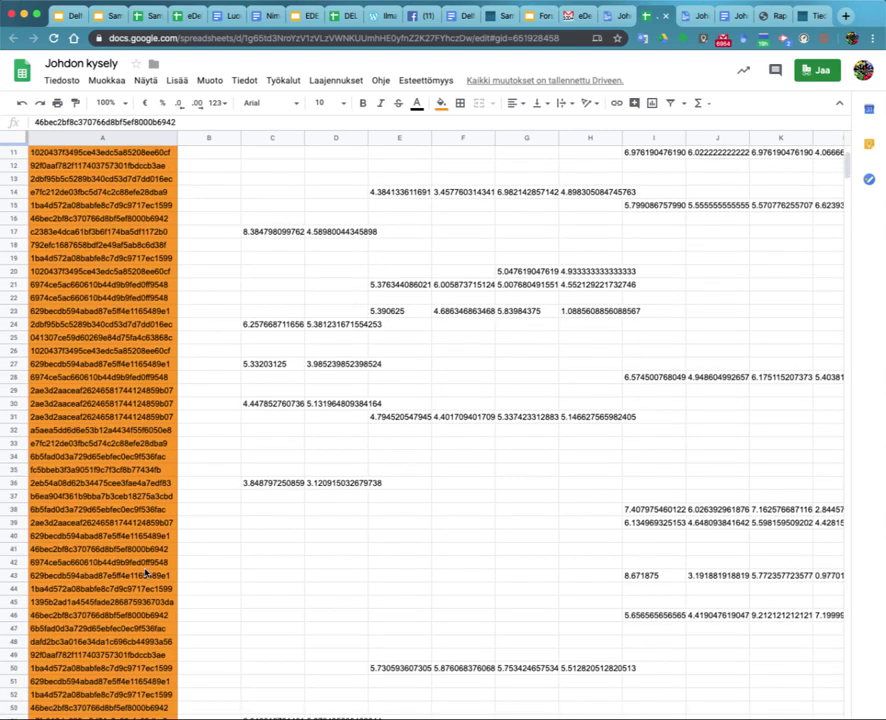
scroll(145, 573, "up", 15)
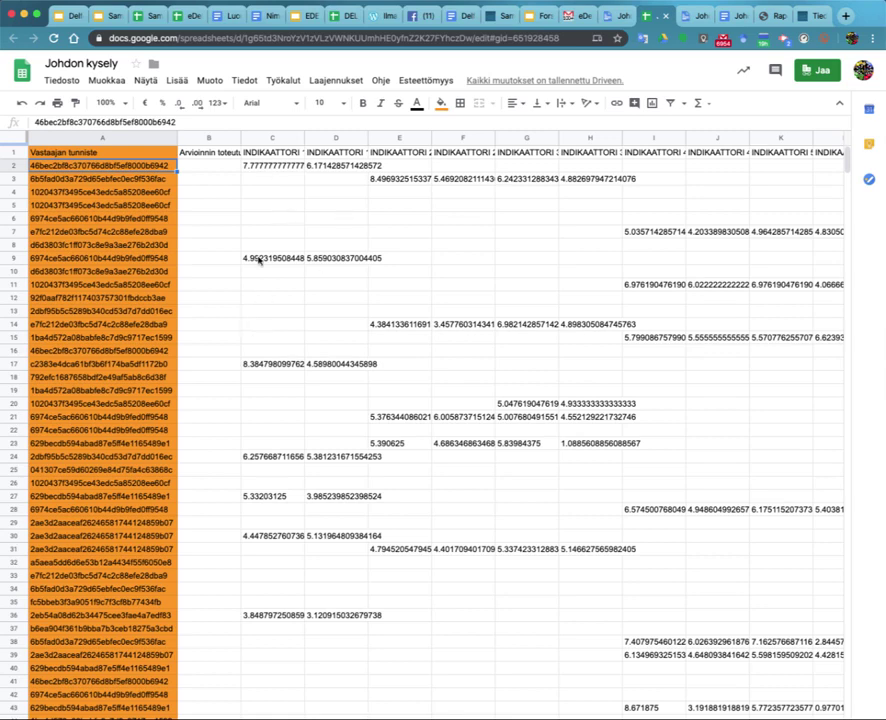
left_click(270, 170)
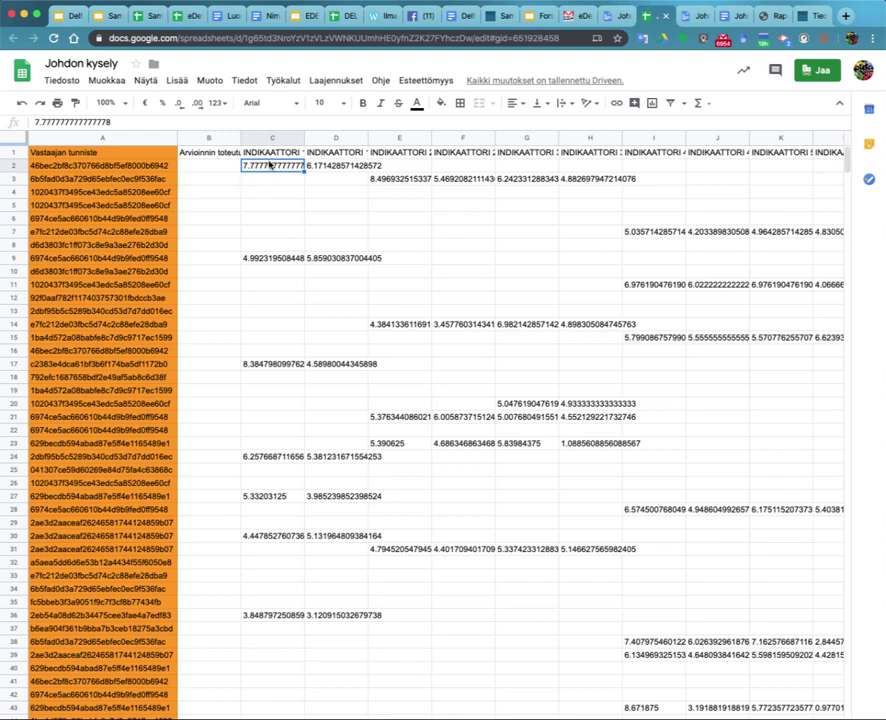
double_click(256, 165)
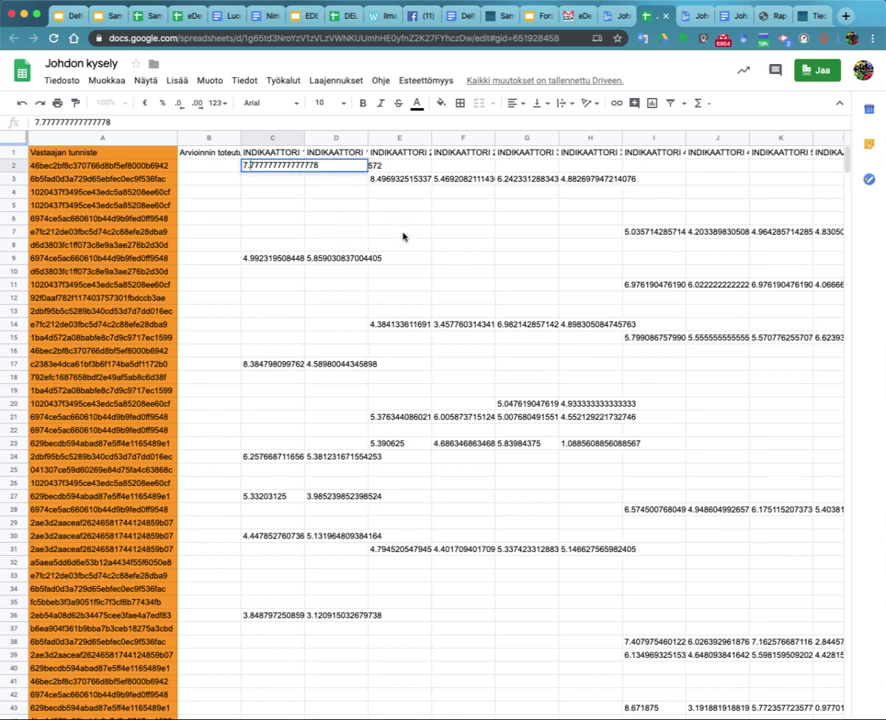
key("BackSpace")
type(",")
key("Return")
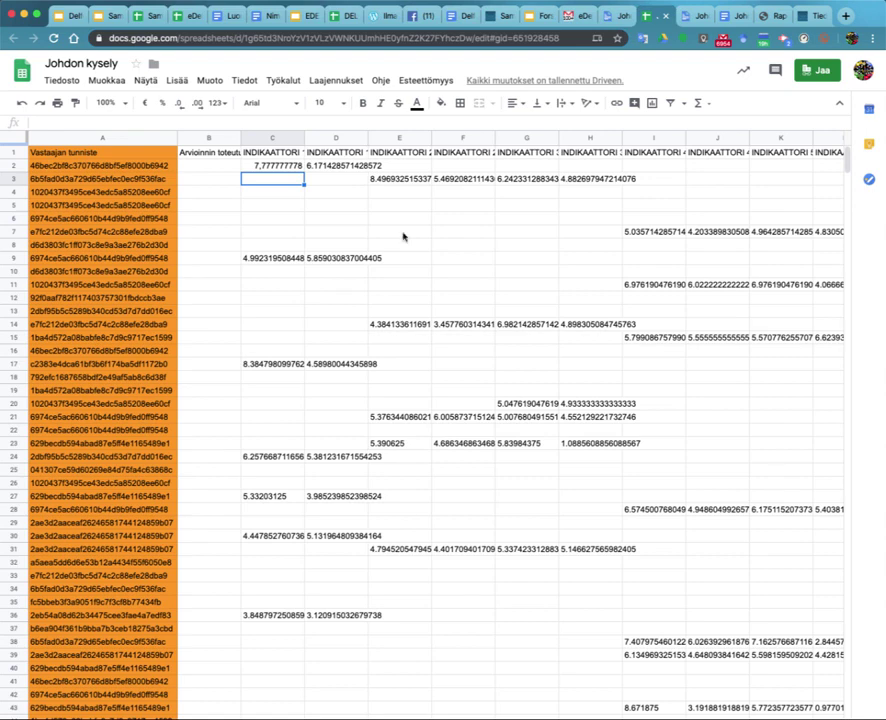
- Replace every "." with "," within this sheet only using Find and replace (Etsi ja korvaa), and close the dialog
left_click(107, 81)
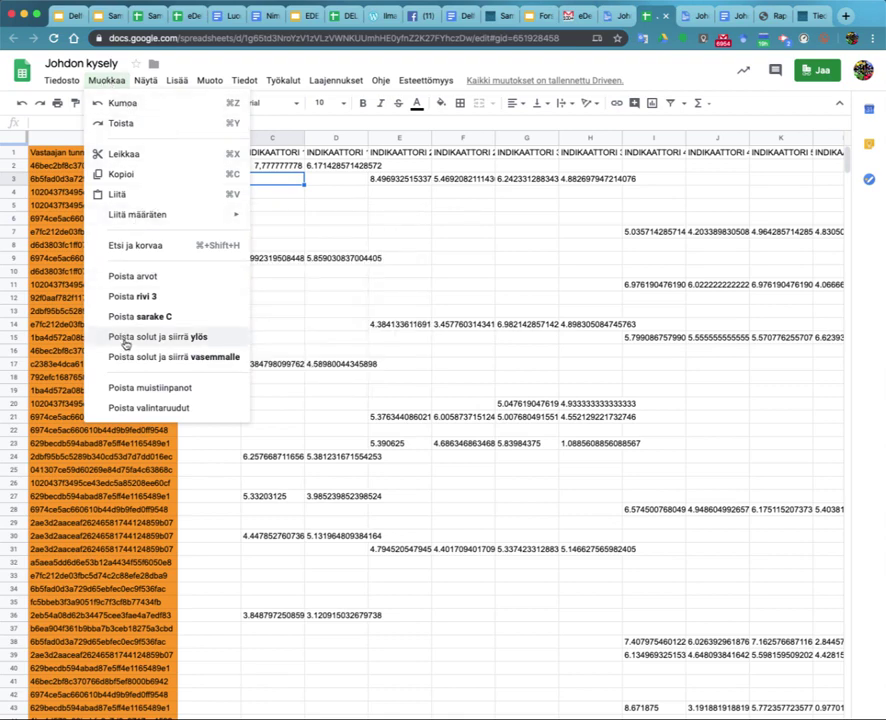
left_click(123, 245)
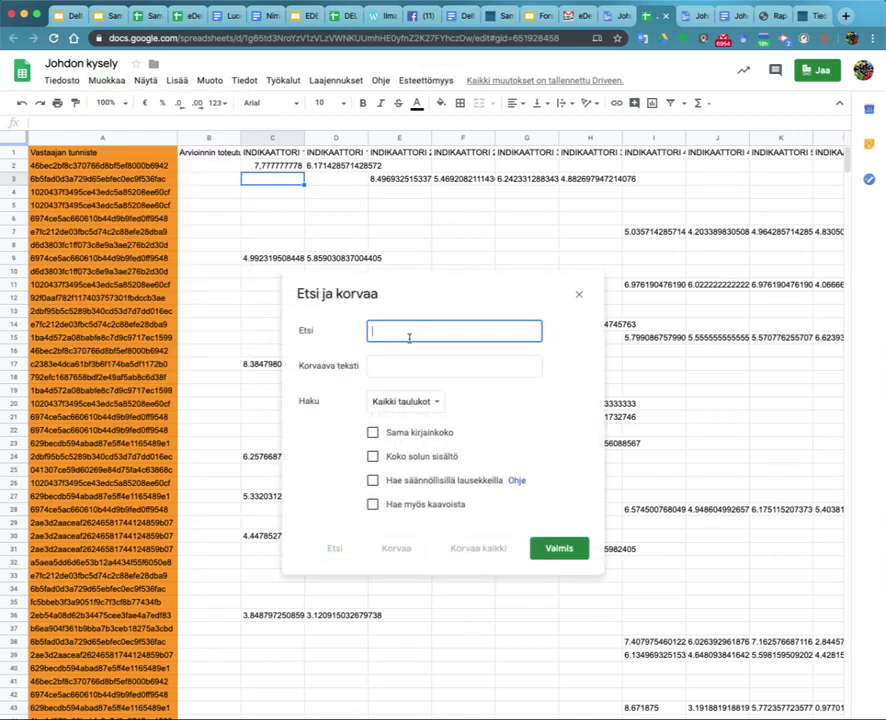
type(".")
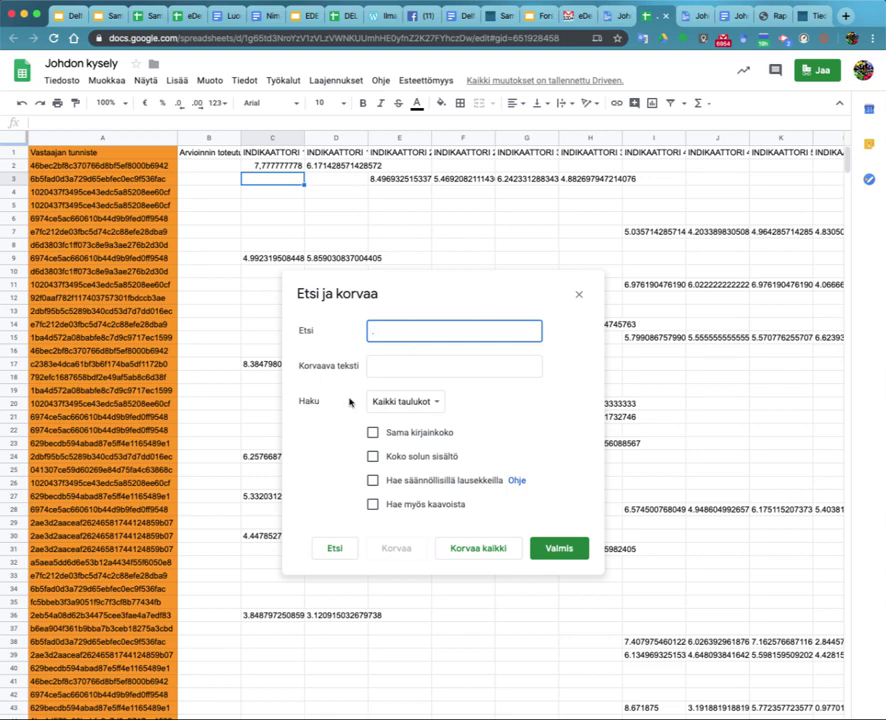
left_click(385, 367)
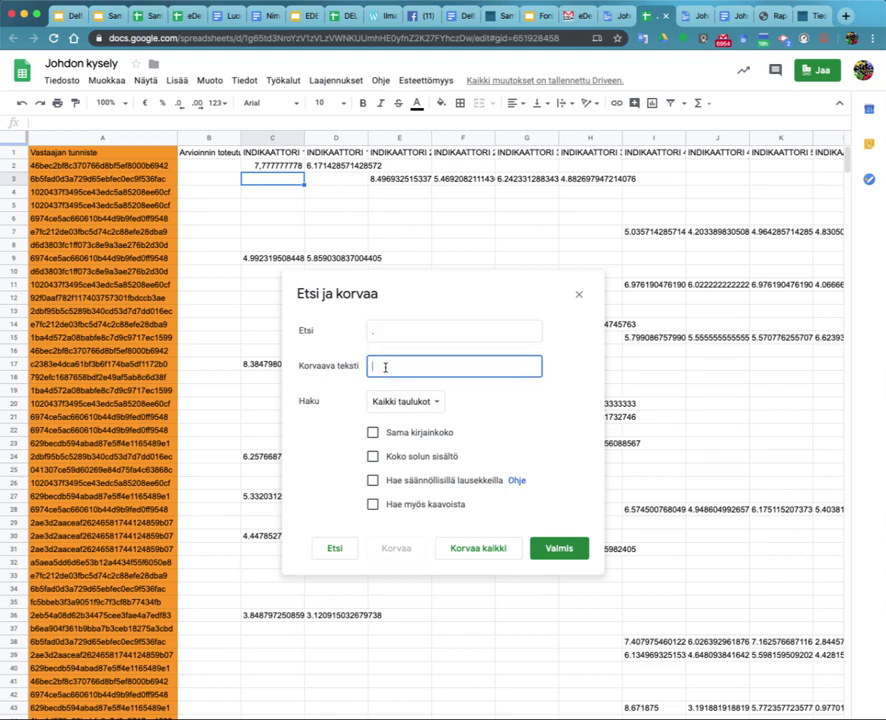
type(",")
left_click(430, 401)
left_click(417, 423)
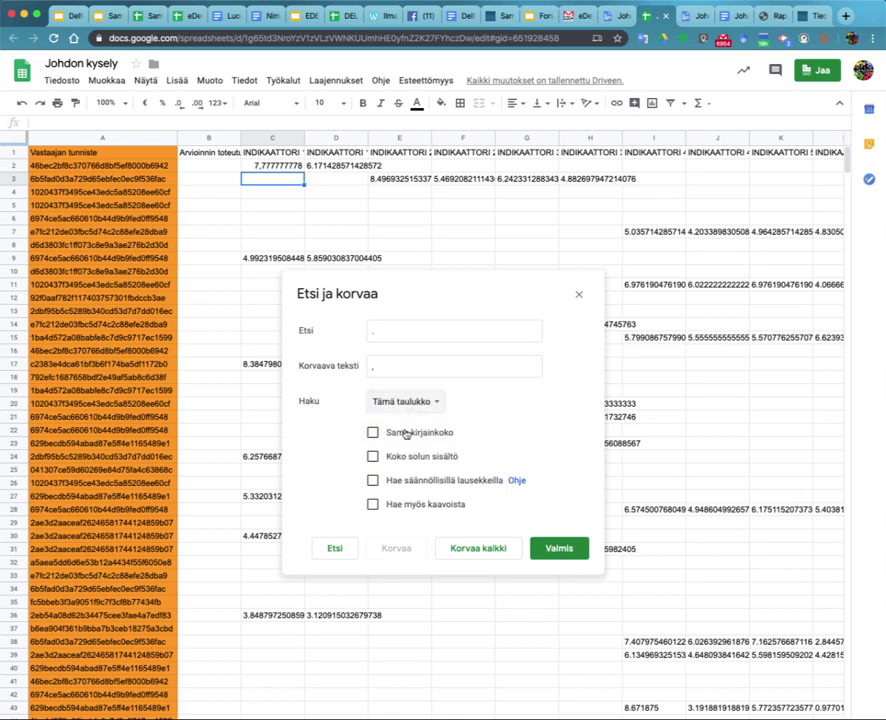
left_click(476, 553)
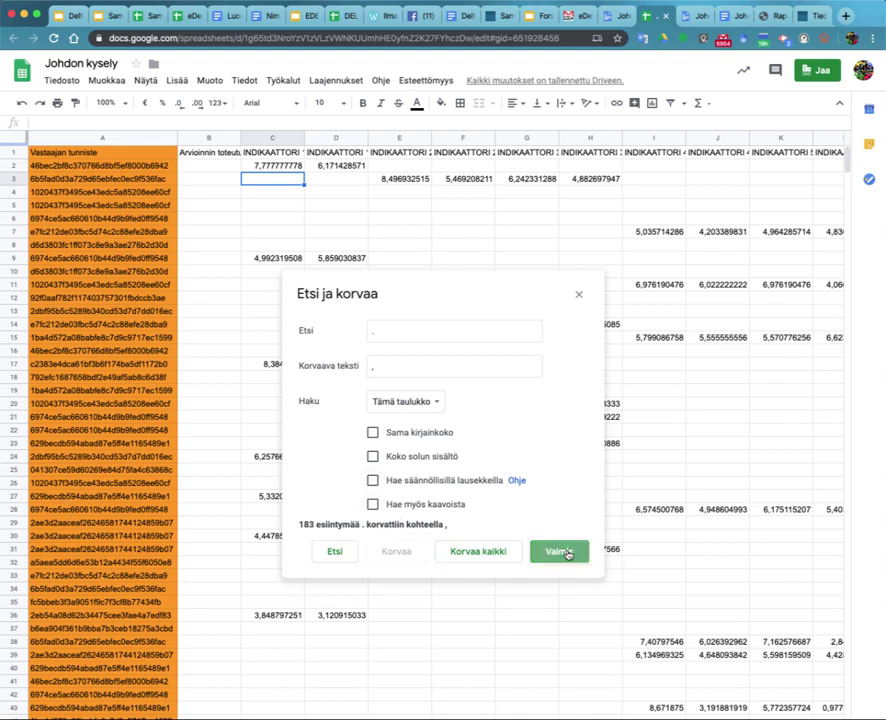
left_click(560, 551)
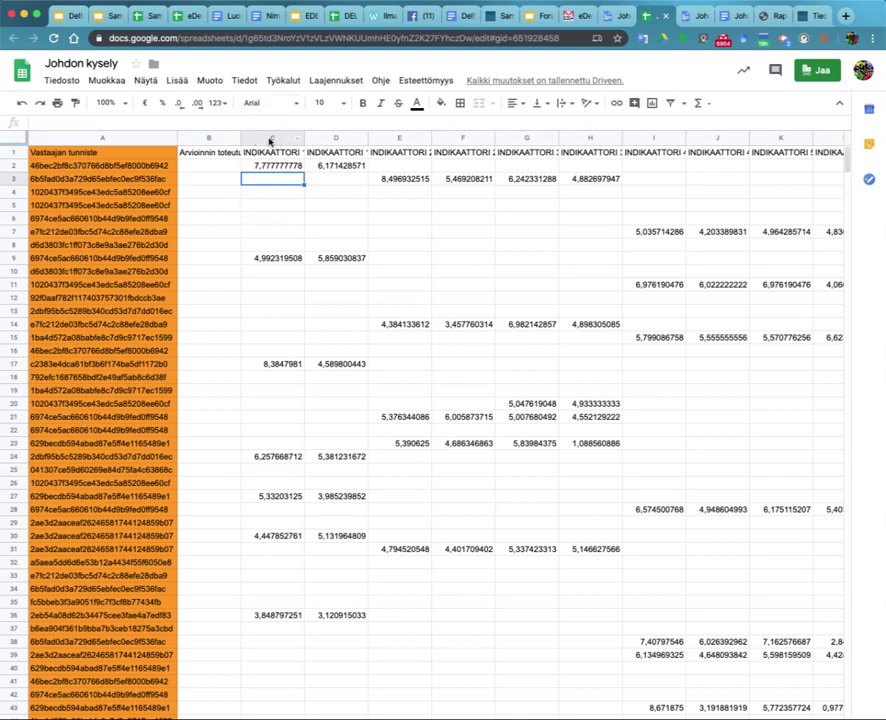
- Reduce the numbers in the whole of column C to one decimal place and deselect the column
left_click(270, 140)
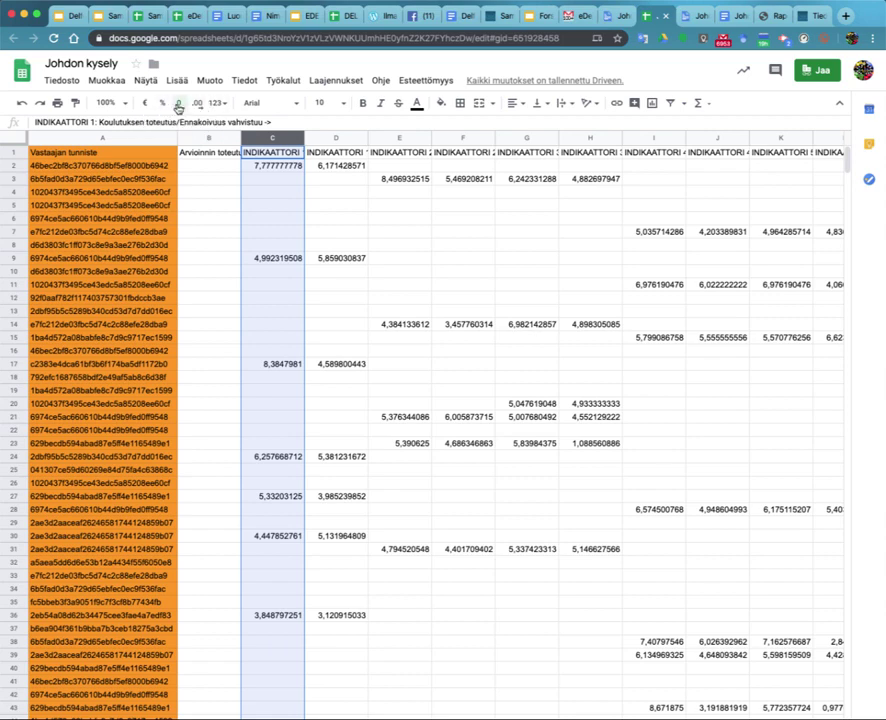
left_click(179, 104)
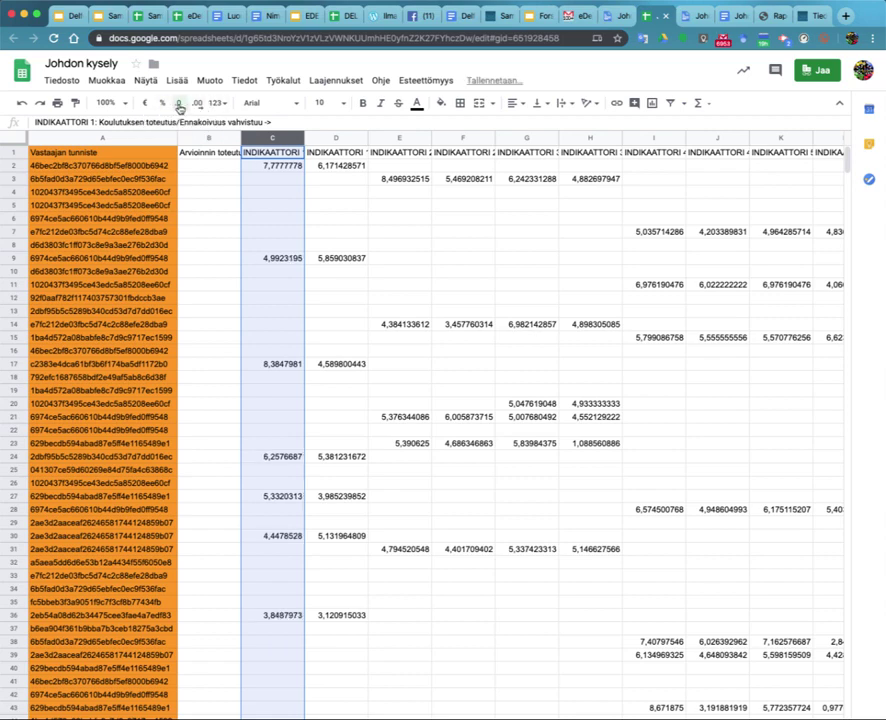
left_click(180, 104)
left_click(180, 104)
left_click(180, 104)
left_click(180, 104)
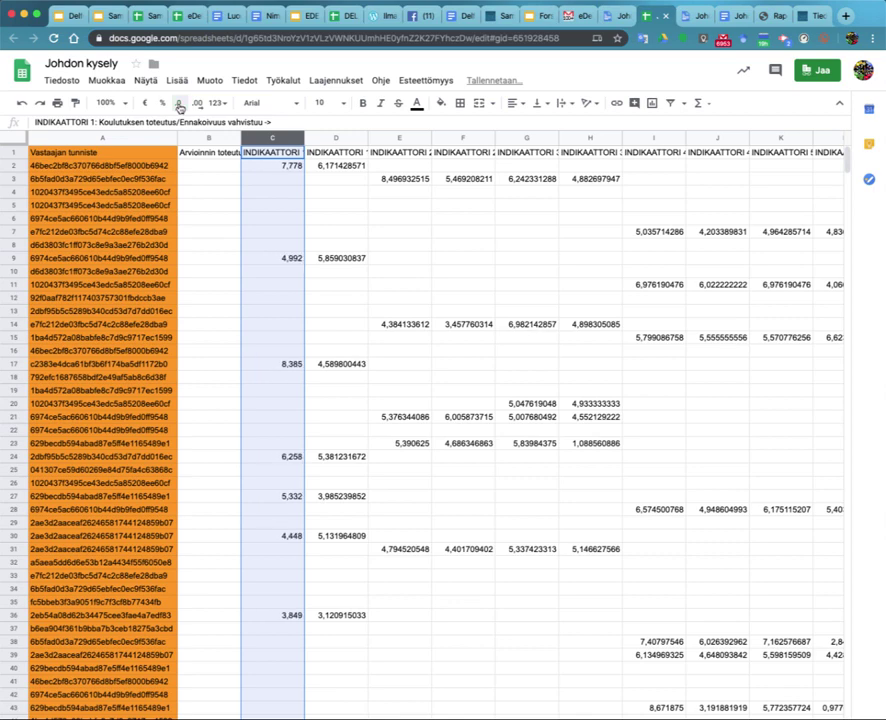
left_click(180, 104)
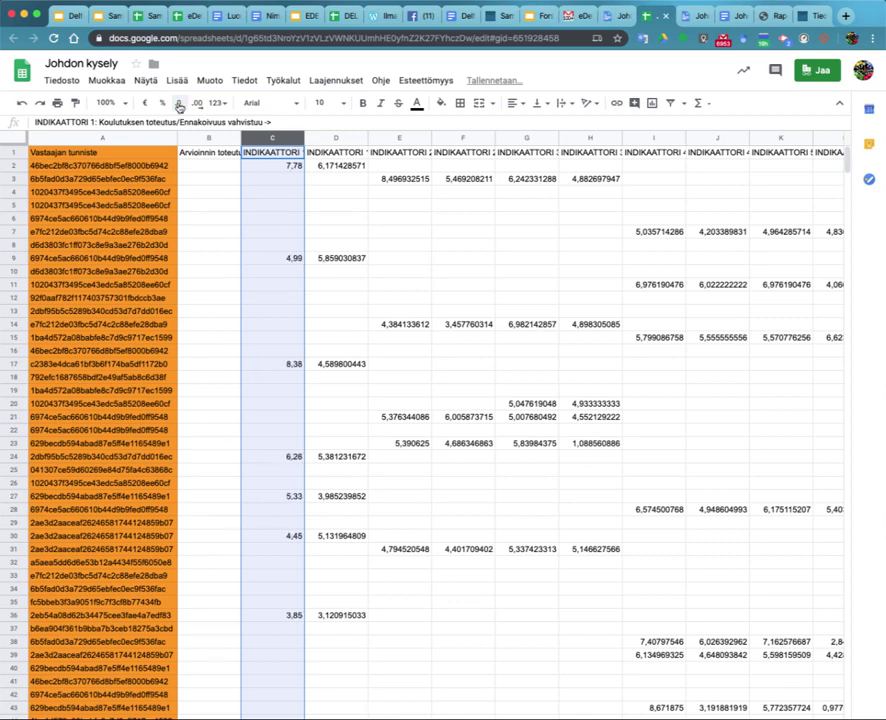
left_click(180, 104)
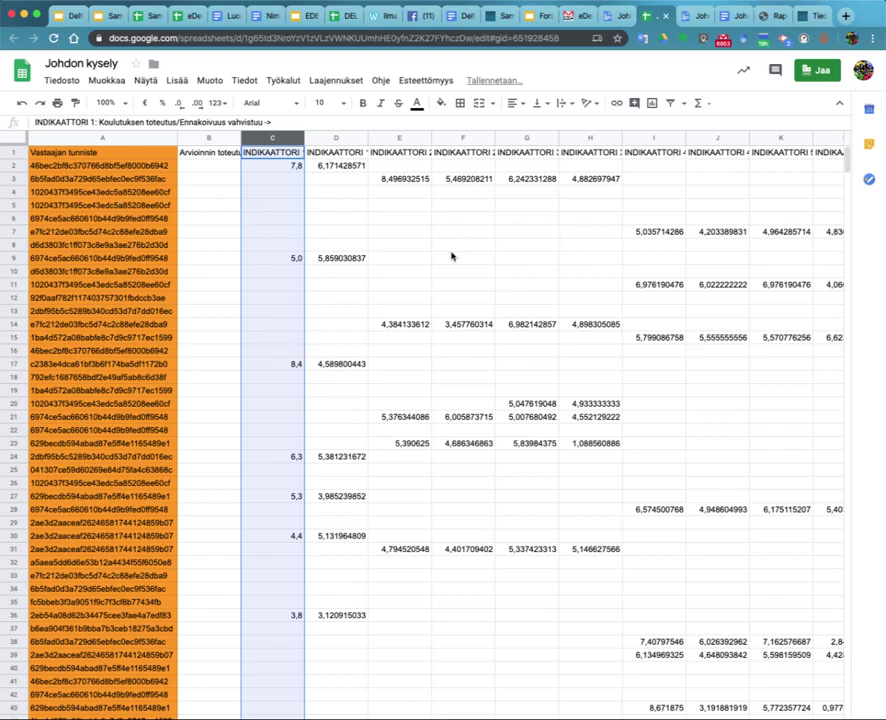
left_click(280, 311)
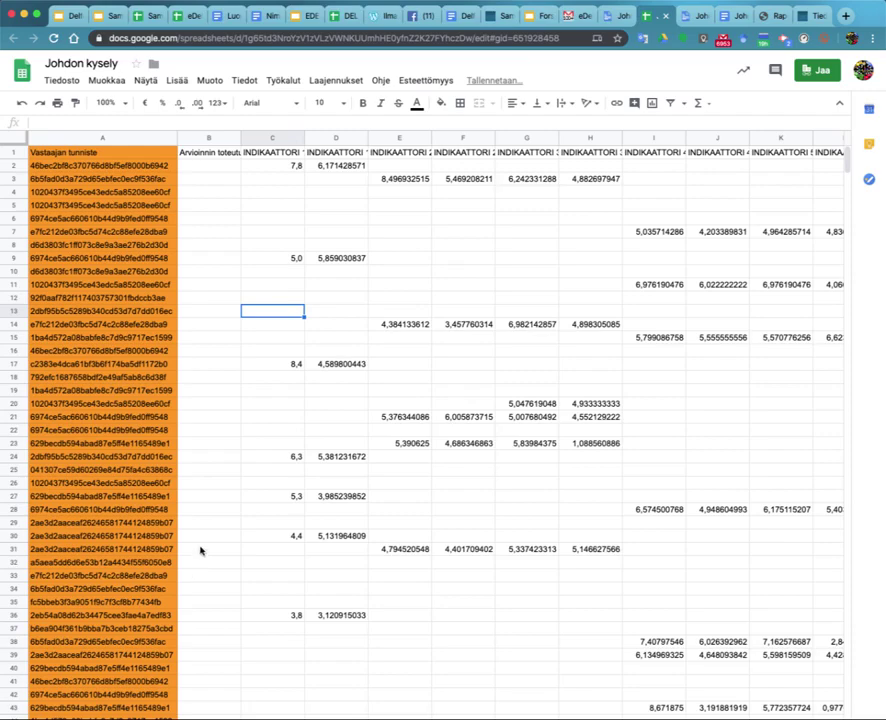
- Label cell A75 below the data SUMMA and enter the formula =SUMMA(C2:C73) in C75
scroll(200, 555, "down", 3)
scroll(200, 551, "down", 6)
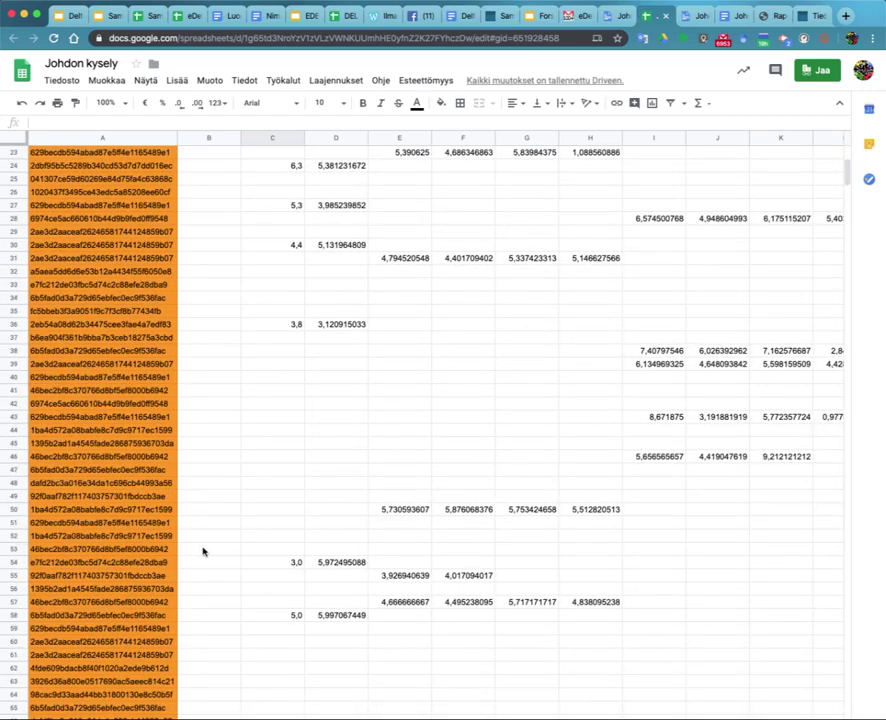
scroll(206, 556, "down", 6)
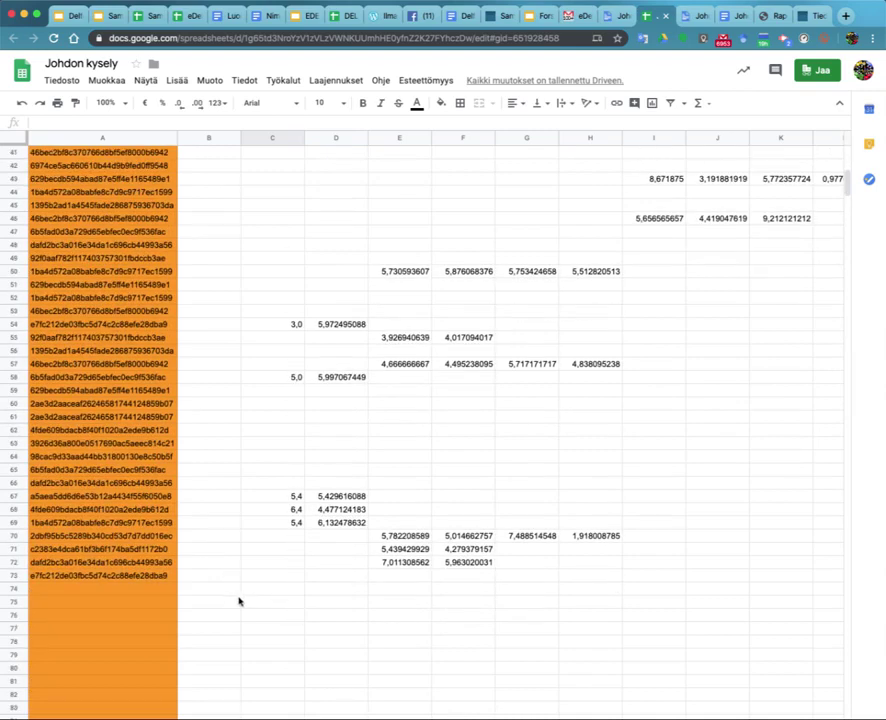
left_click(127, 602)
type("SUMMA")
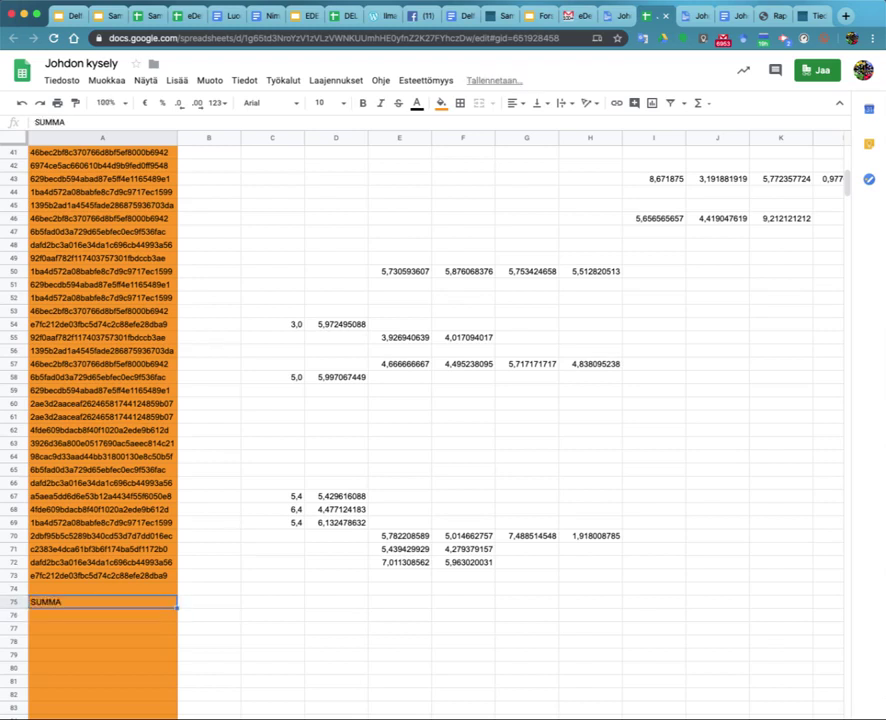
left_click(272, 602)
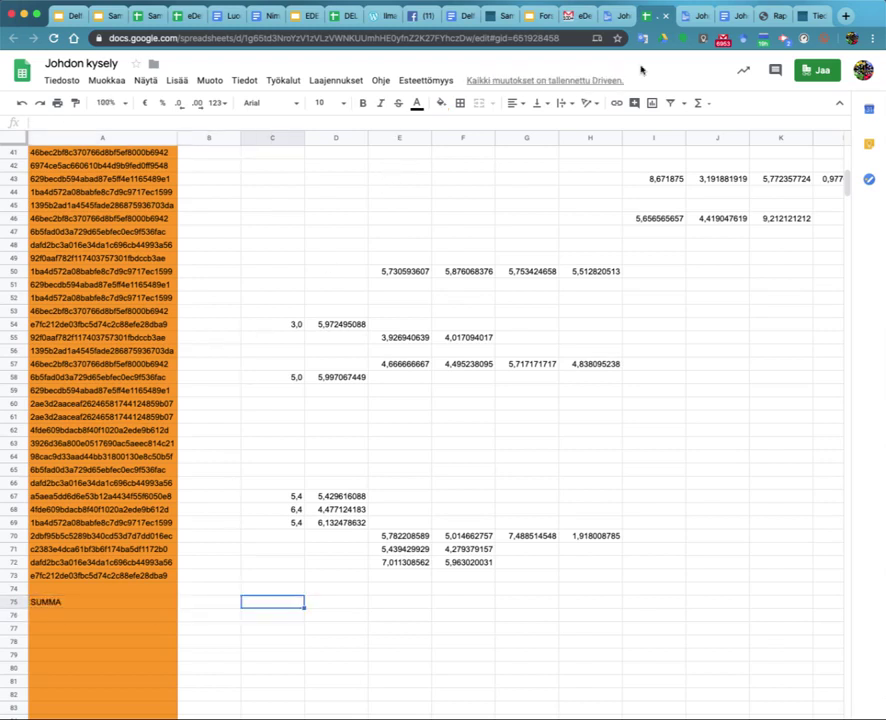
left_click(700, 104)
left_click(720, 128)
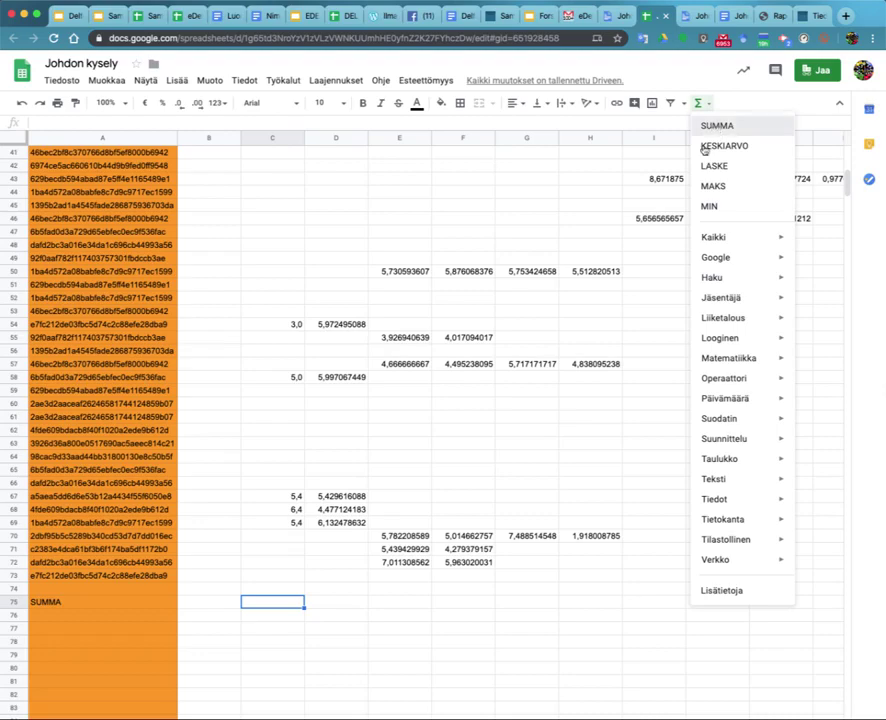
left_click_drag(262, 578, 265, 152)
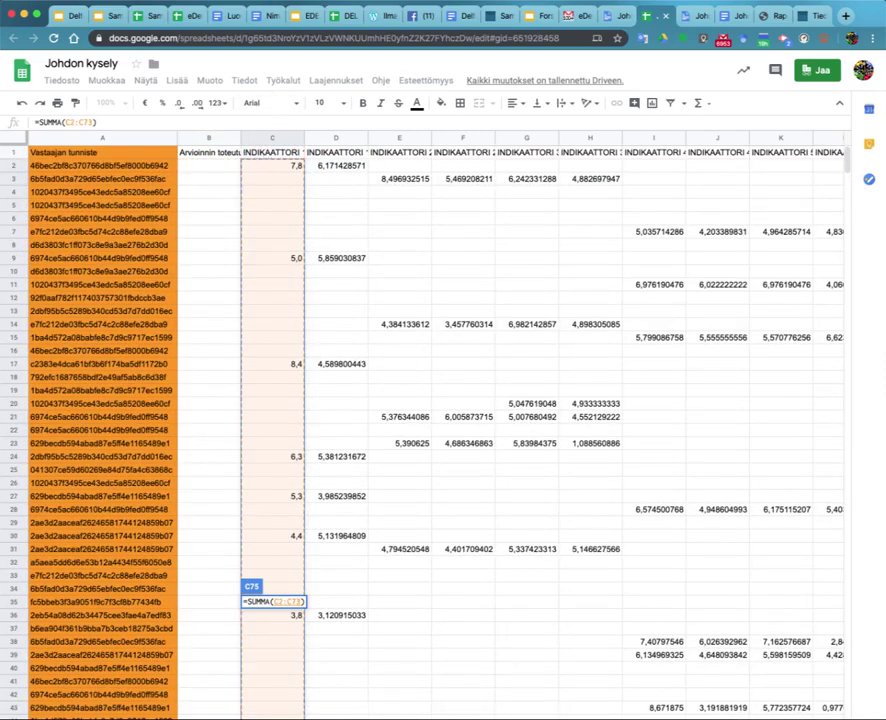
key("Return")
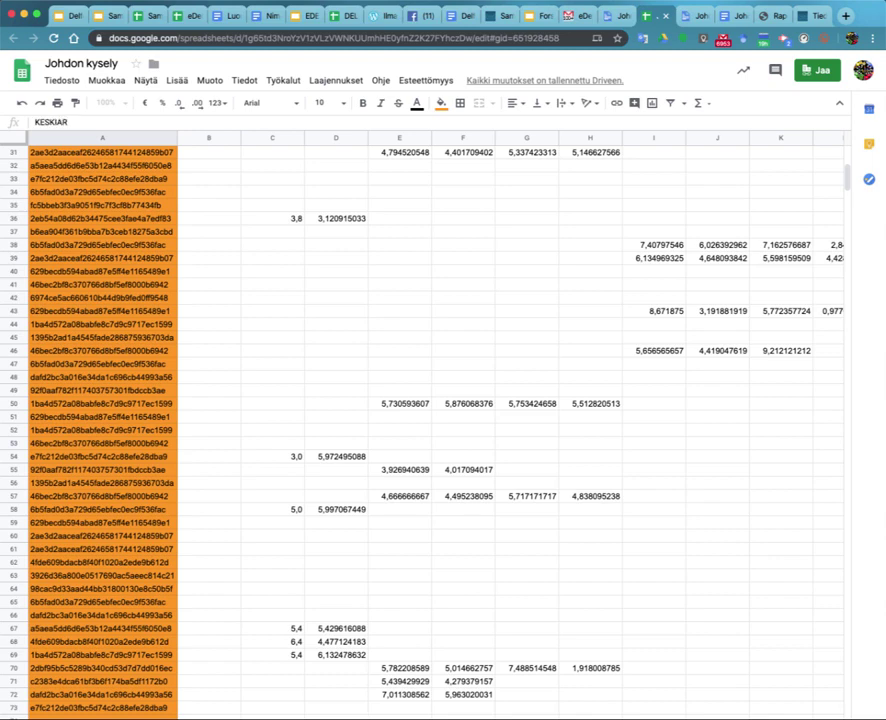
- Label cell A76 KESKIARVO and enter the formula =KESKIARVO(C2:C73) in C76
key("Return")
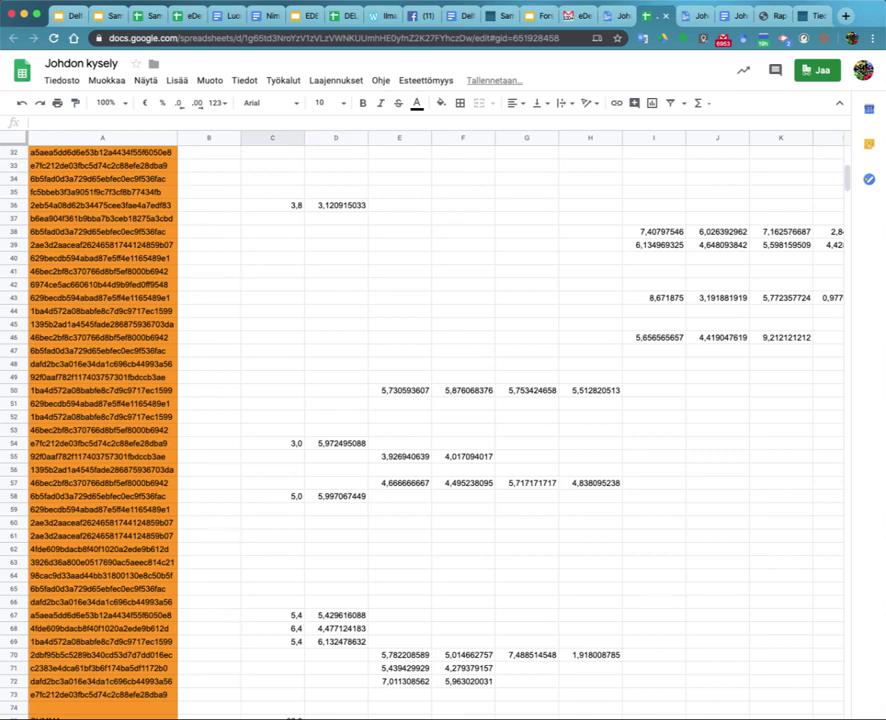
scroll(200, 540, "down", 3)
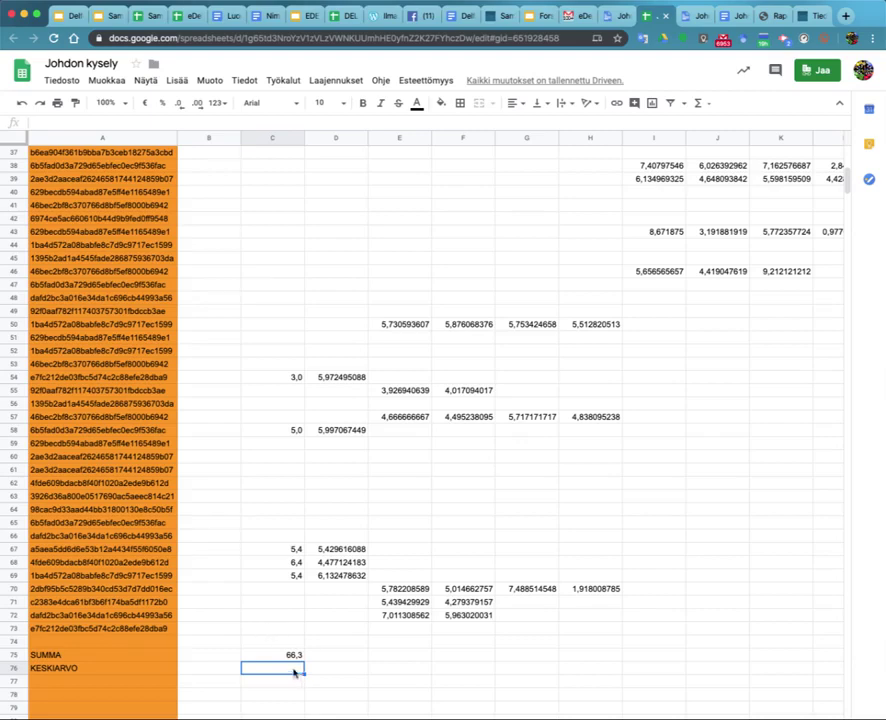
left_click(703, 104)
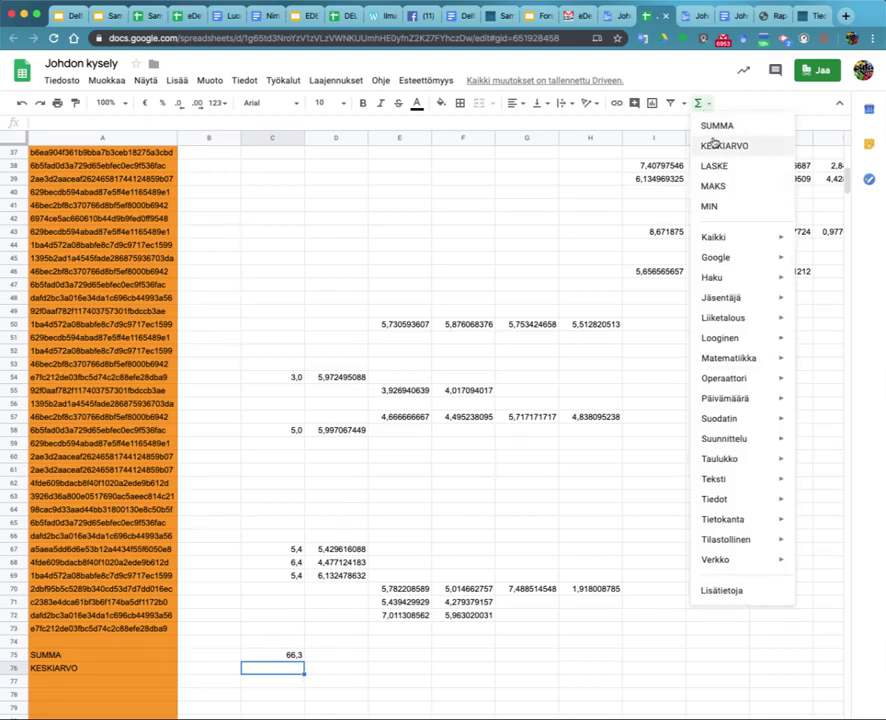
left_click(724, 146)
left_click_drag(269, 635, 271, 166)
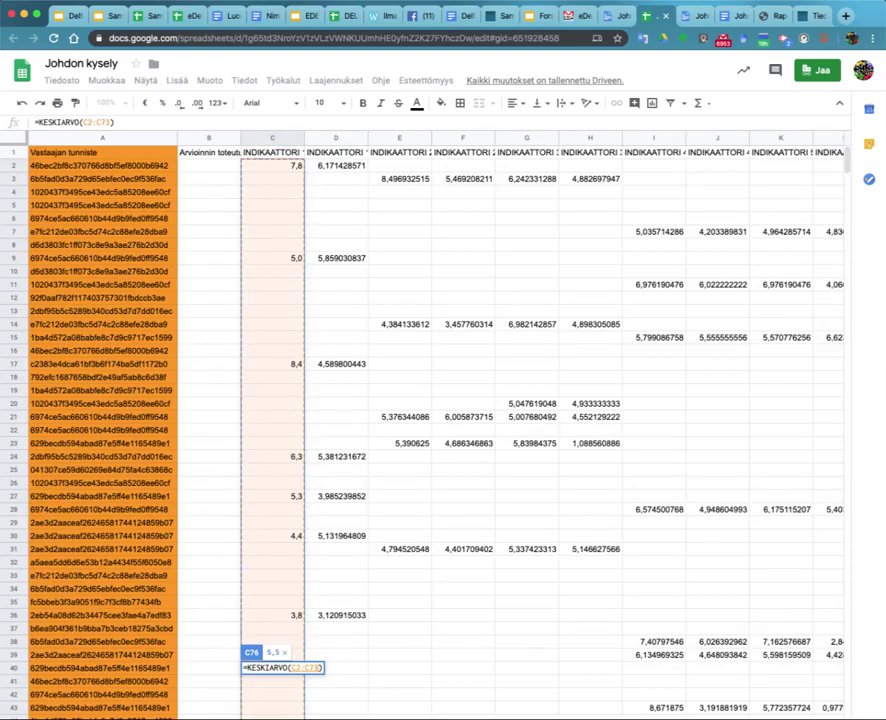
key("Return")
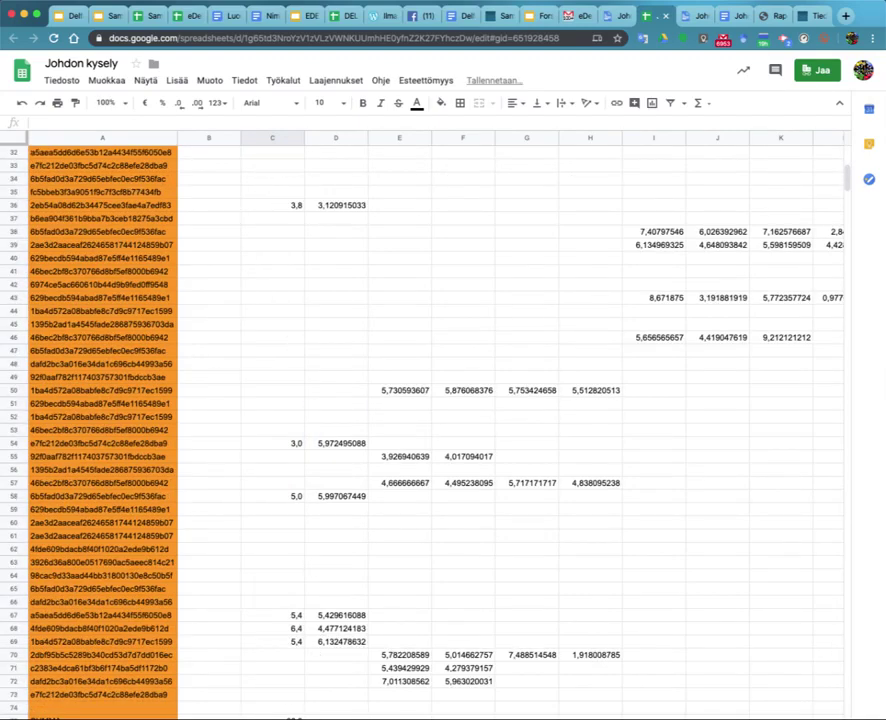
scroll(327, 646, "down", 5)
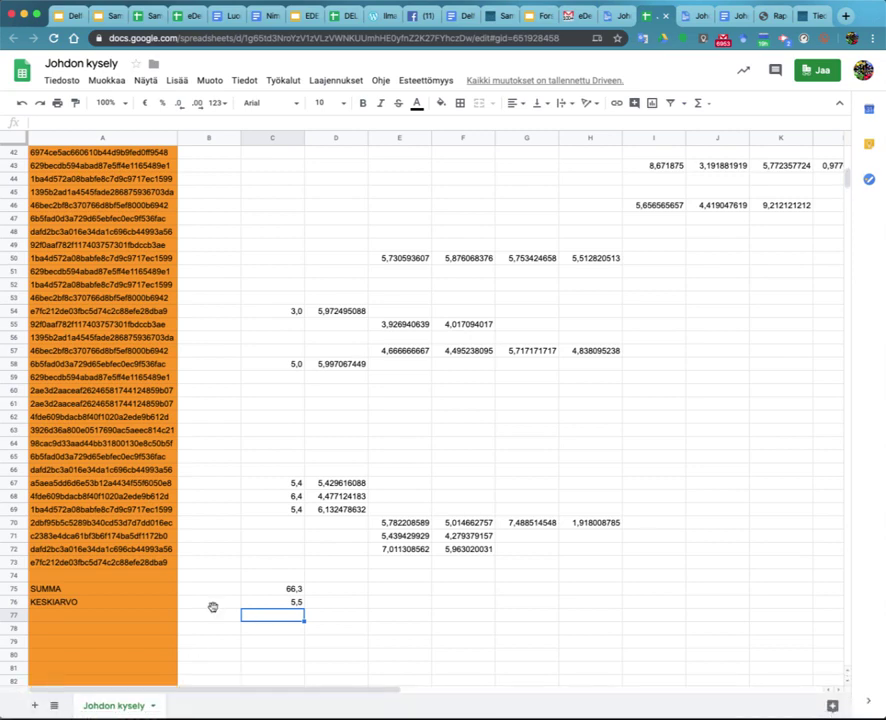
- Fill the average formula from C76 across the row to H76, and select cell A77 below the KESKIARVO label
key("Up")
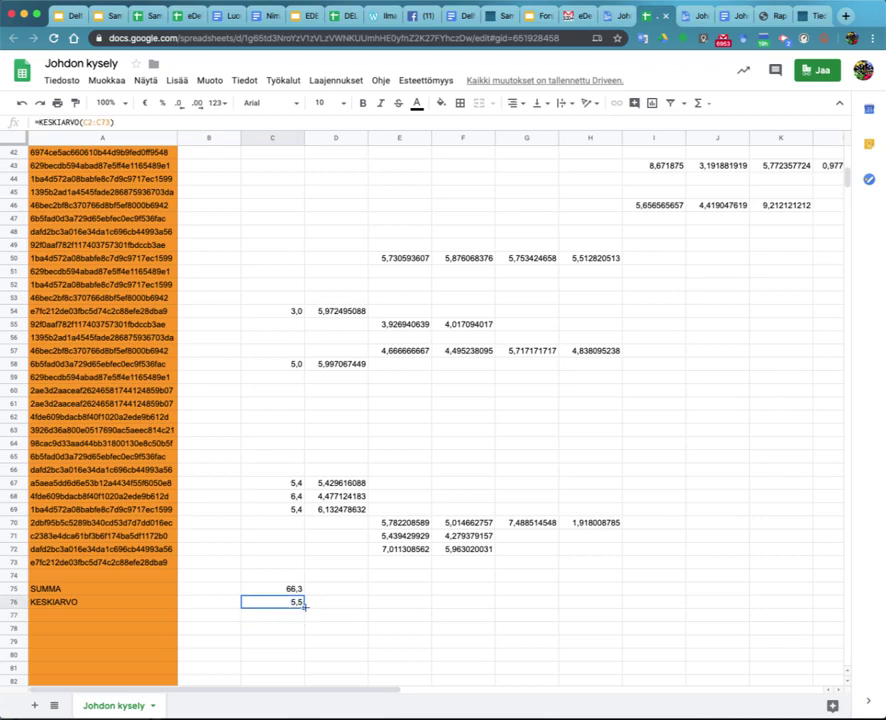
left_click_drag(304, 604, 432, 634)
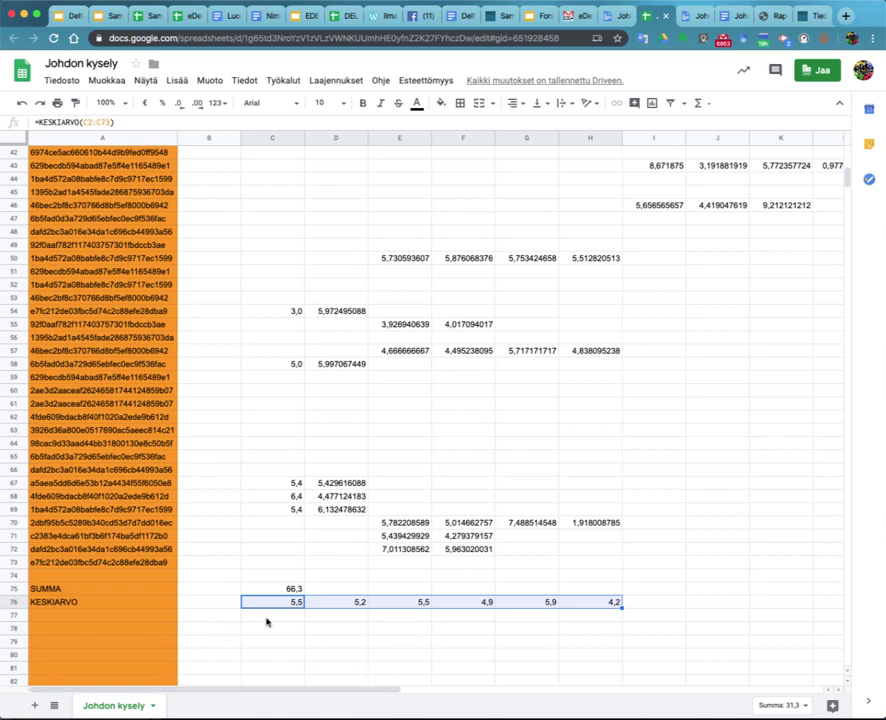
left_click(73, 618)
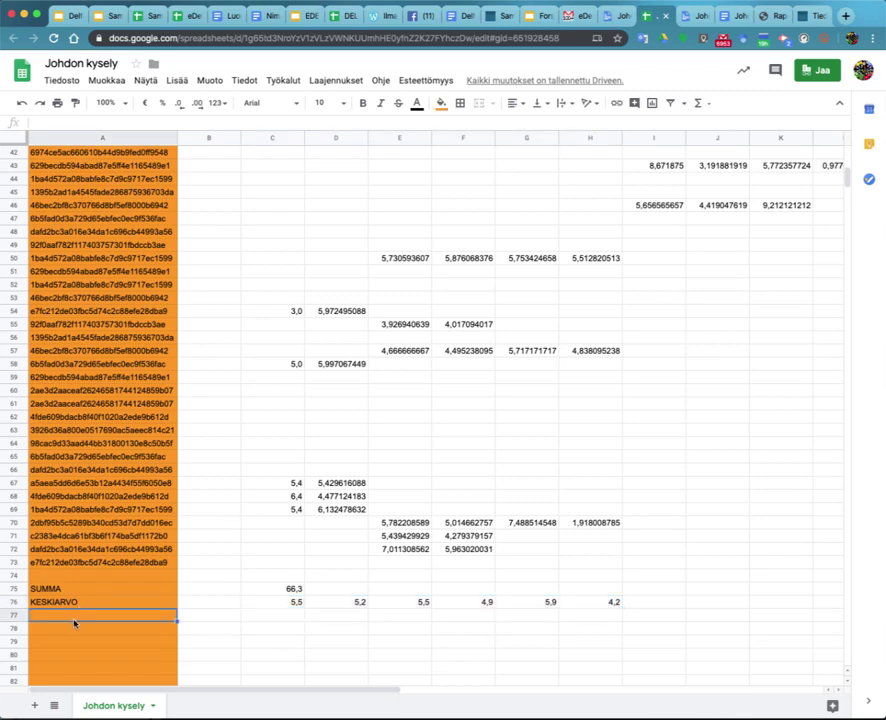
- Label cell A77 below the average row KESKIHAJONTA
type("KESKIHAJO")
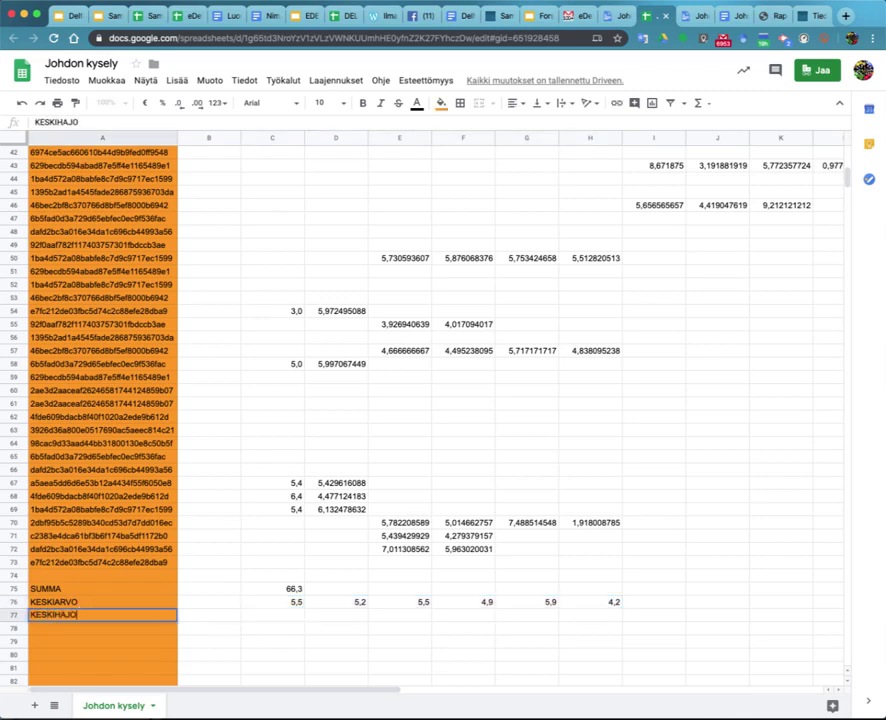
type("NTA")
key("Up")
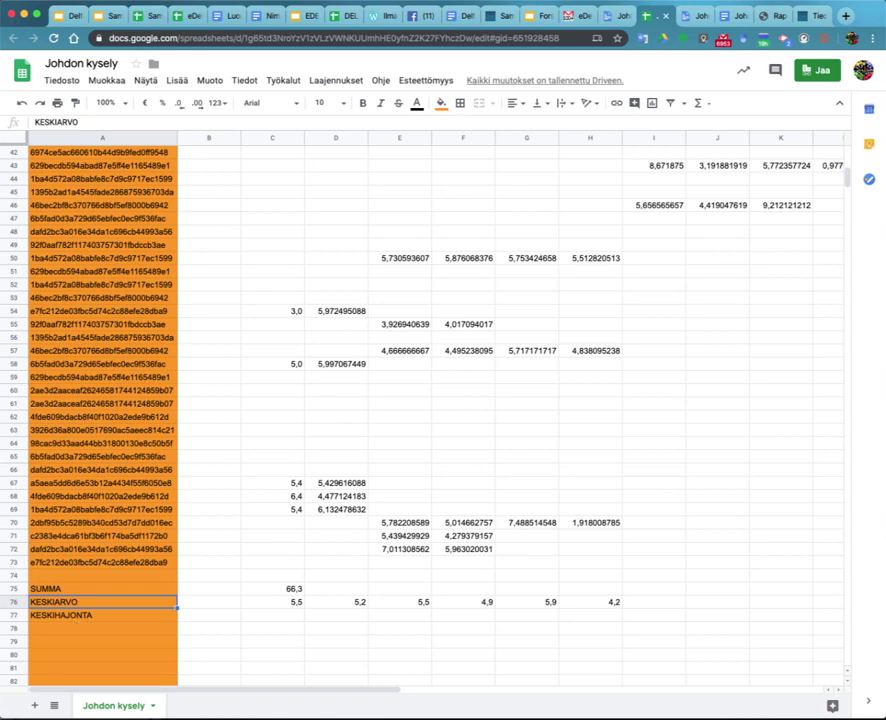
- Insert a column chart of the average row A76:H76 and title it FORSSAN KESKIARVO
left_click_drag(107, 607, 607, 609)
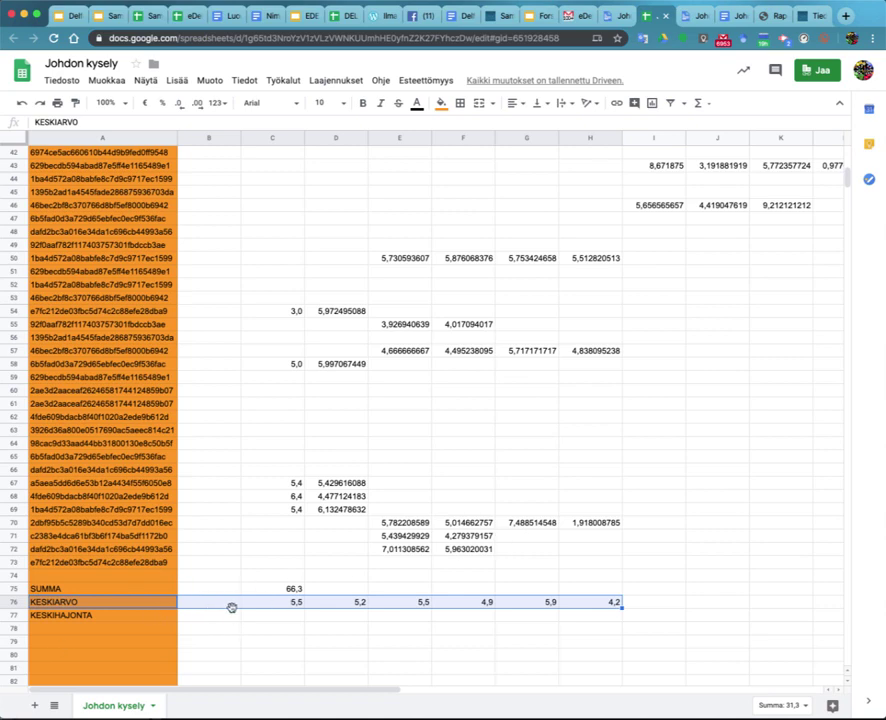
left_click(655, 107)
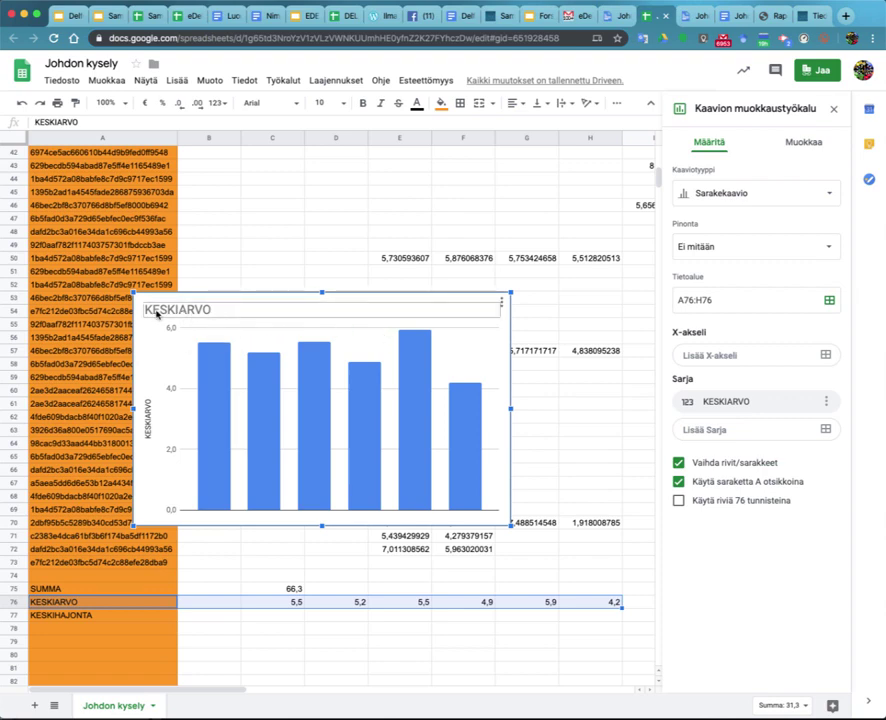
double_click(154, 312)
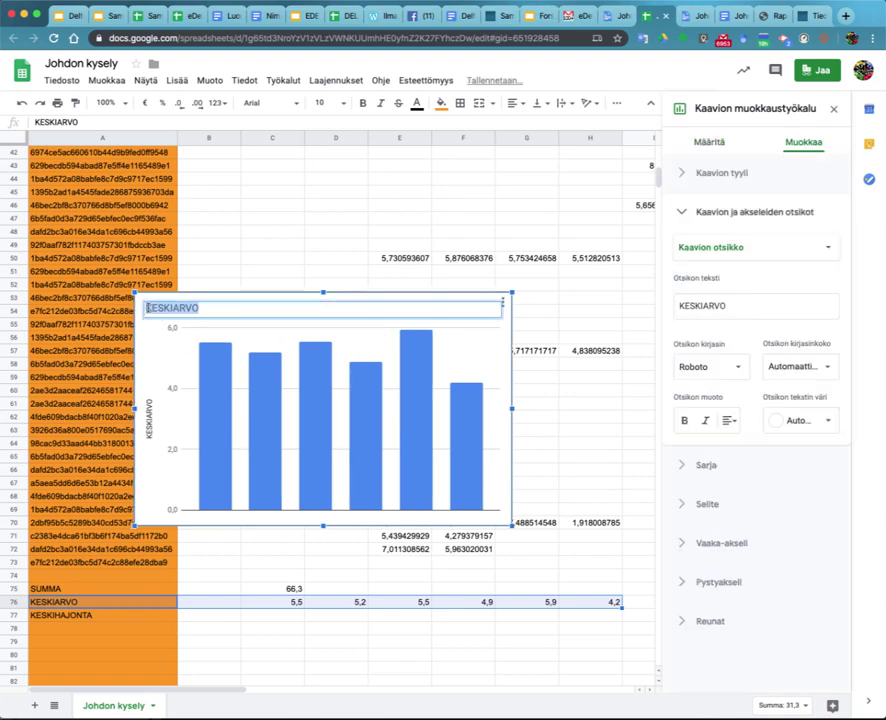
left_click(146, 307)
type("FORSS")
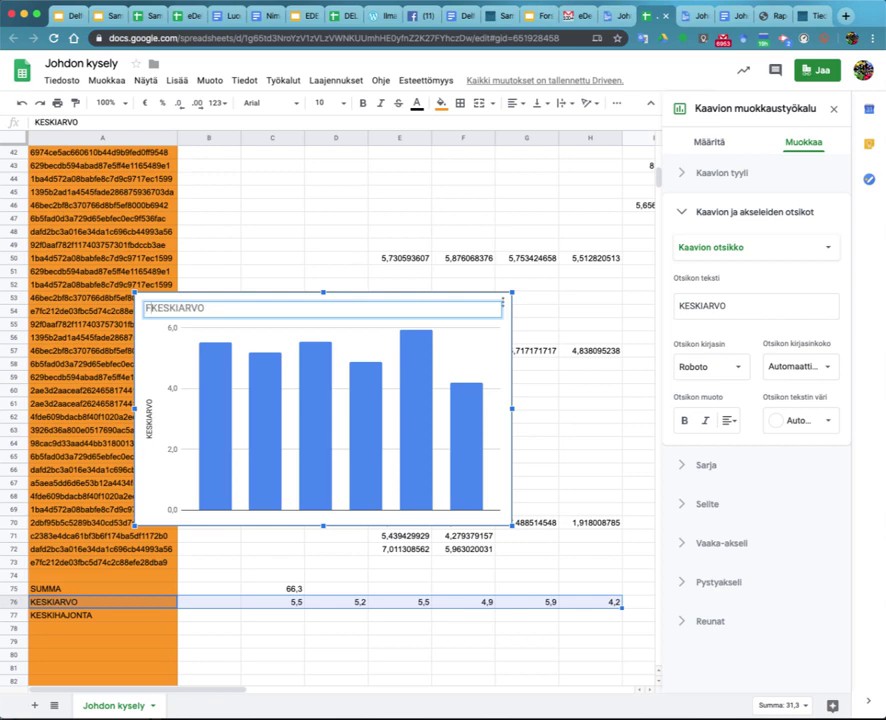
type("AN")
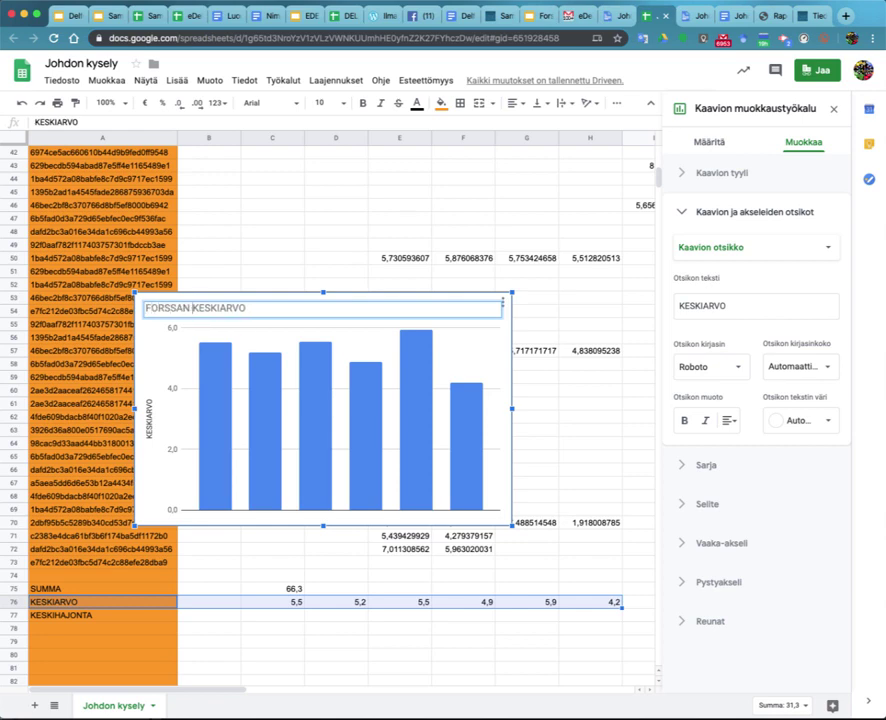
left_click(380, 407)
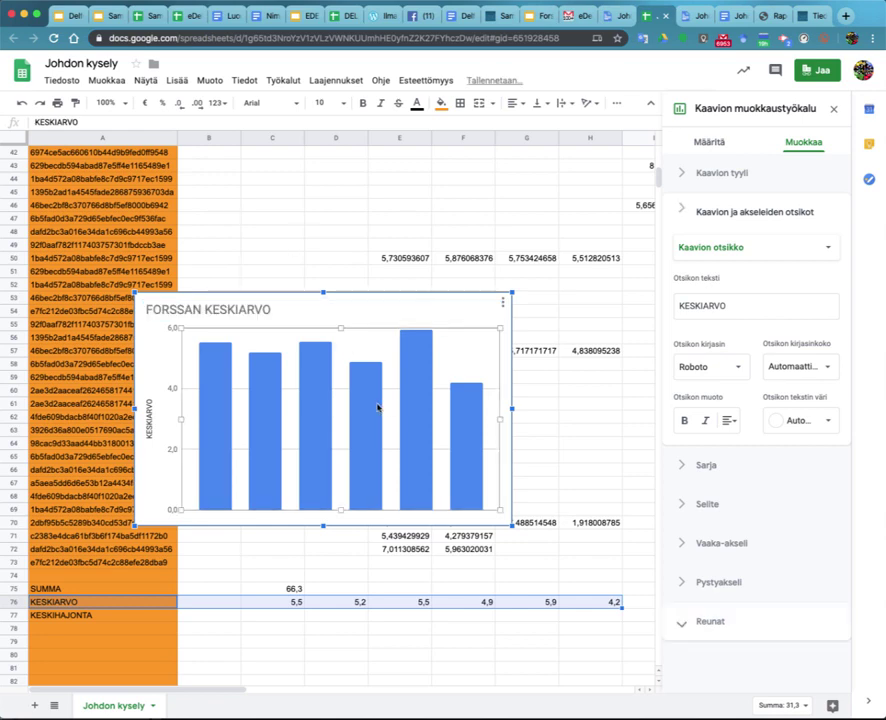
- Turn on the 3D option in the chart style of the average column chart
left_click(731, 177)
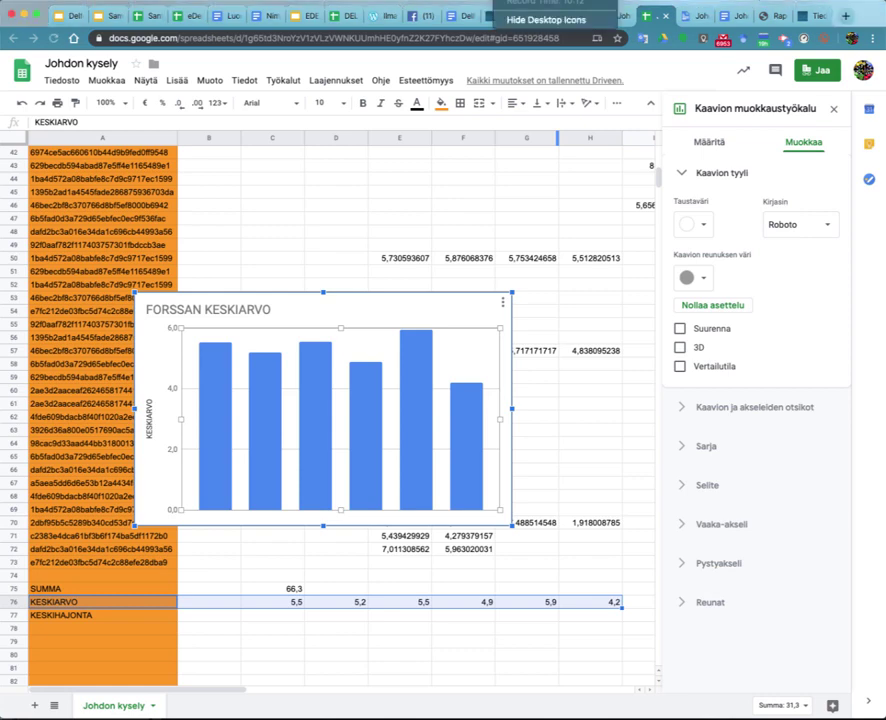
left_click(546, 19)
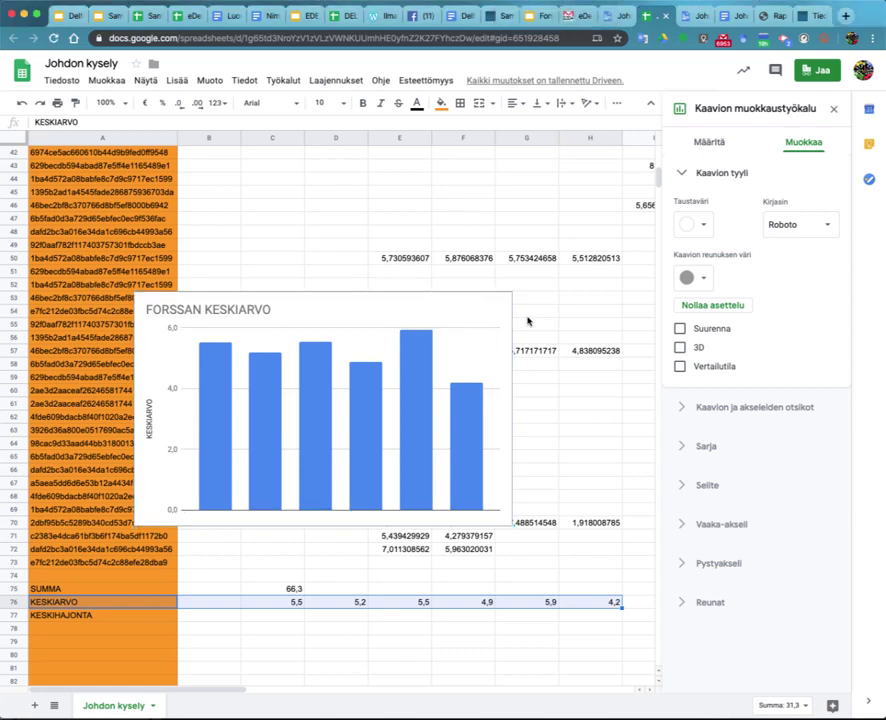
left_click(681, 348)
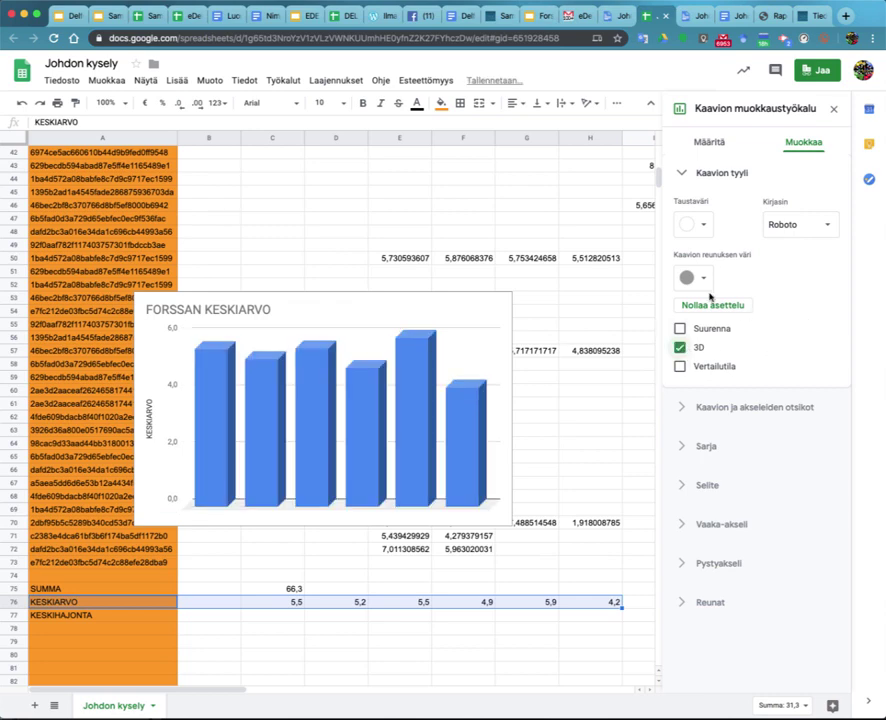
- Change the chart type of the averages chart to the suggested pie chart
left_click(709, 142)
left_click(731, 193)
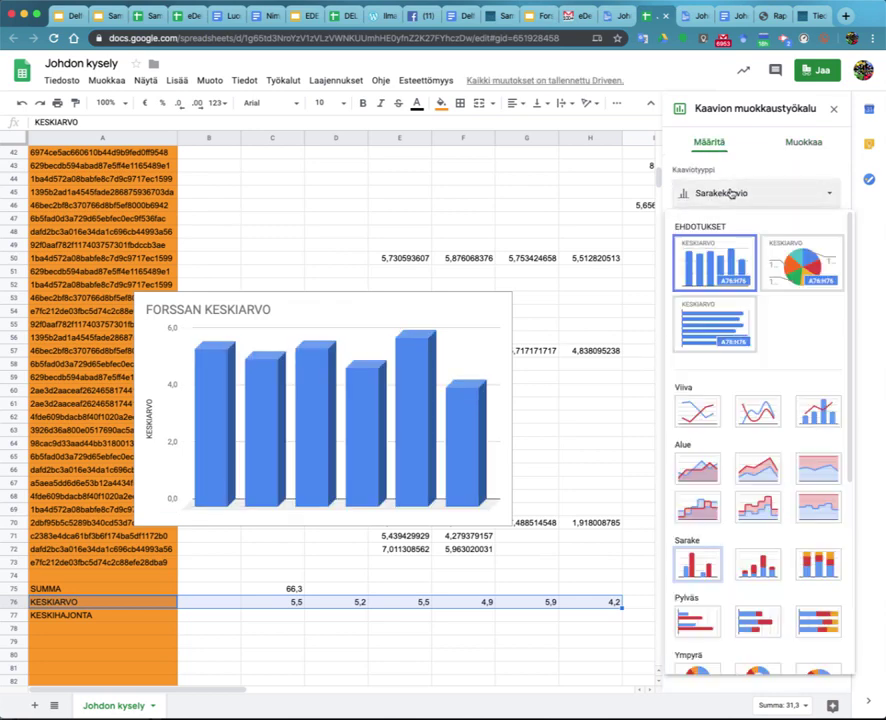
left_click(786, 264)
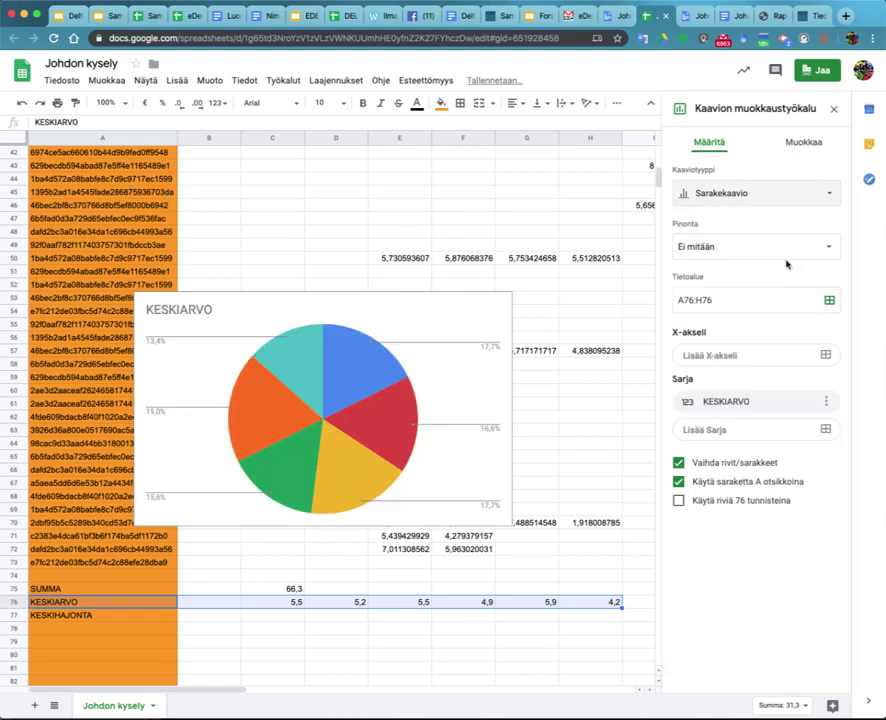
- Change the averages chart to the suggested horizontal bar chart (Pylväskaavio) and use row 76 as labels
left_click(736, 196)
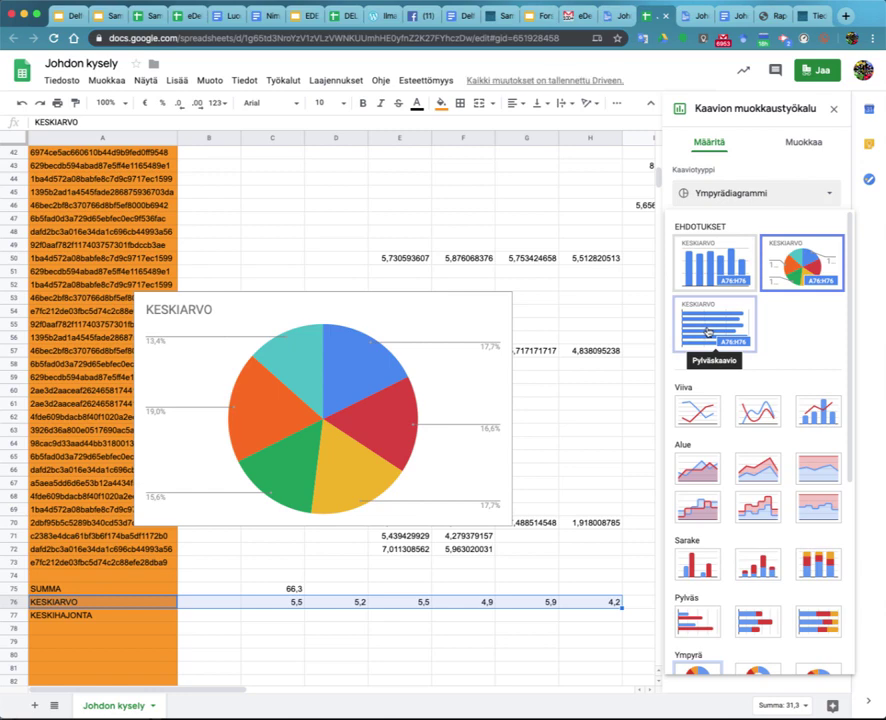
left_click(708, 330)
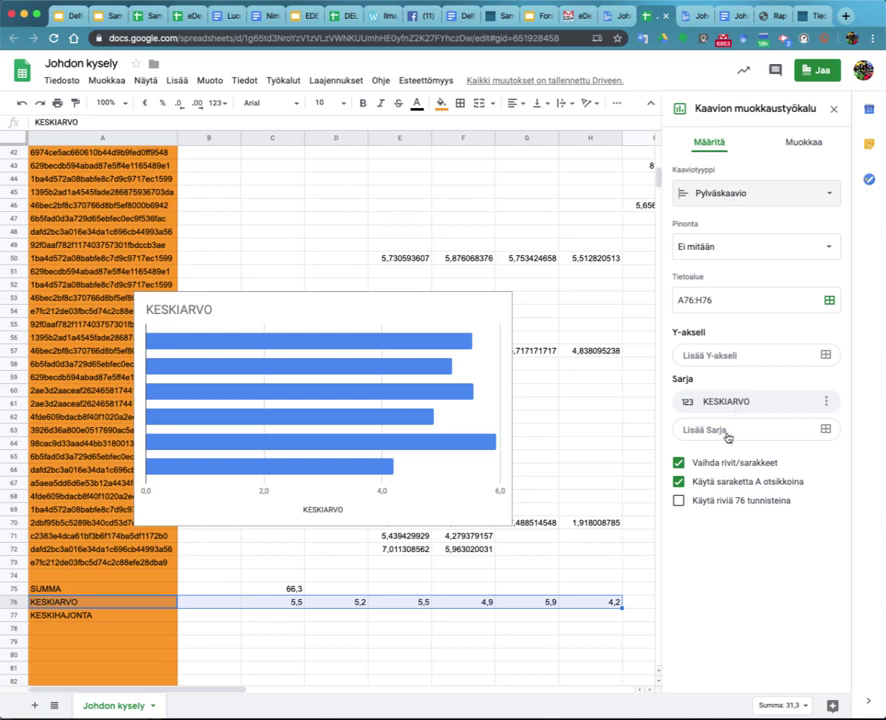
left_click(681, 501)
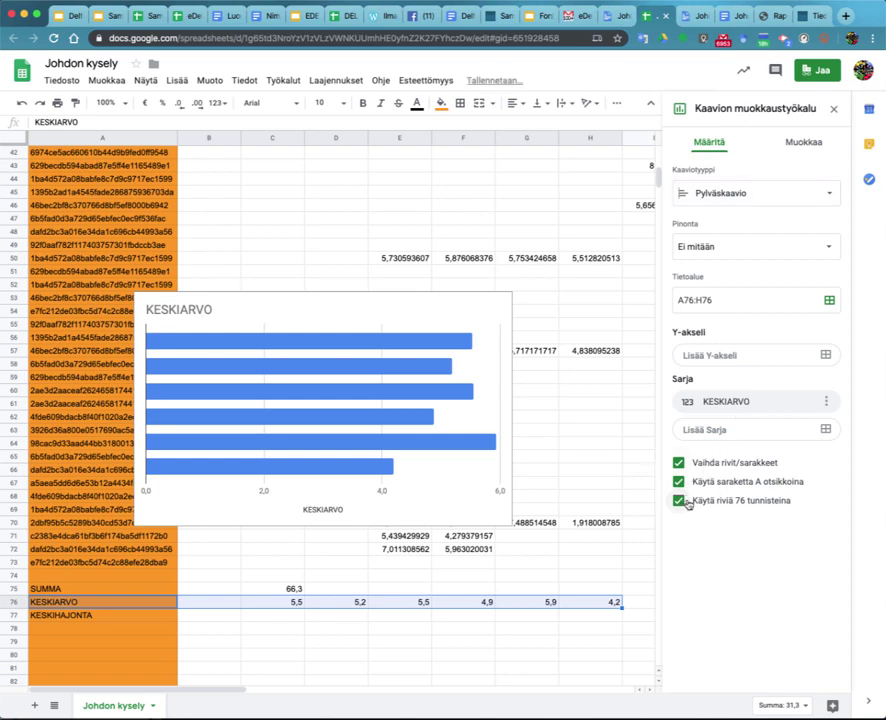